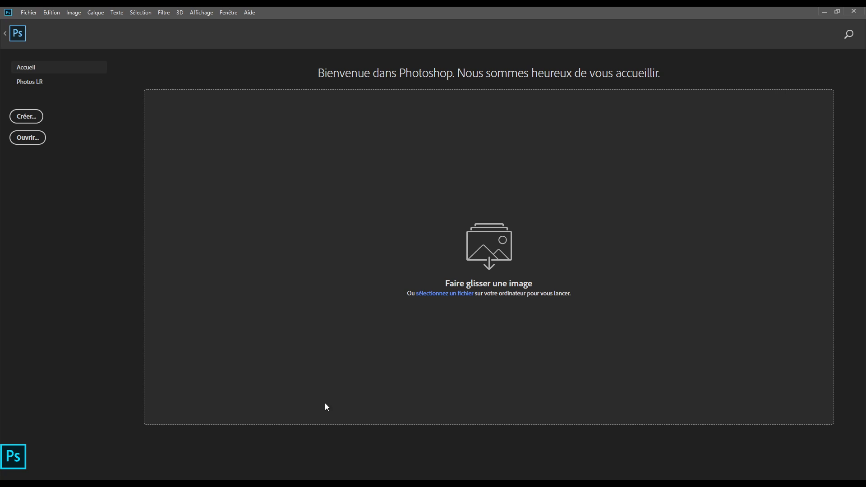
Open the exercice1.psd workspace and examine the available variants of the brush, history brush, eraser and gradient tools
left_click(23, 36)
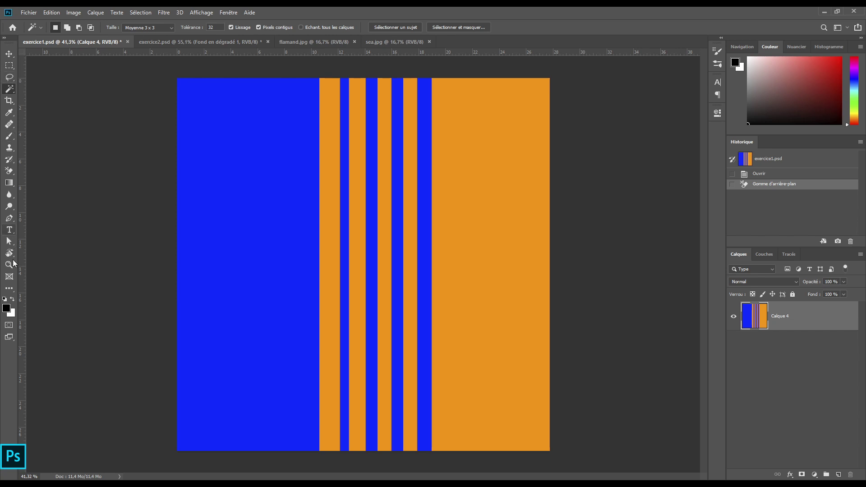
left_click(9, 136)
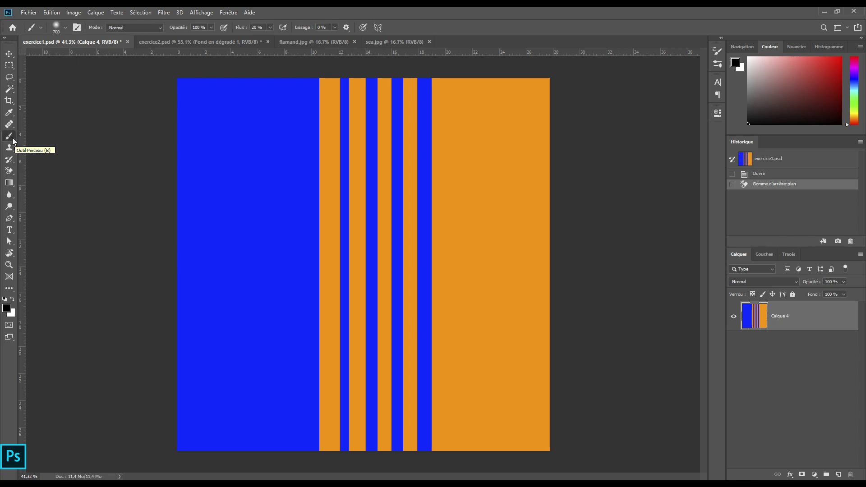
right_click(13, 141)
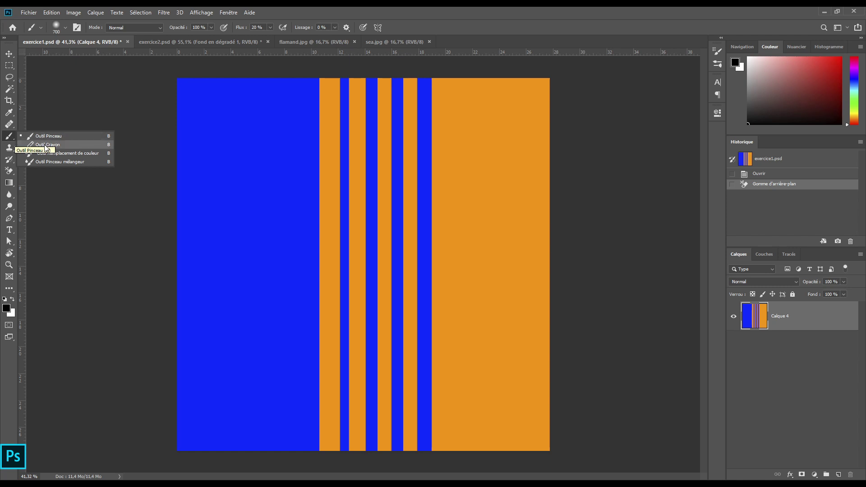
left_click(9, 159)
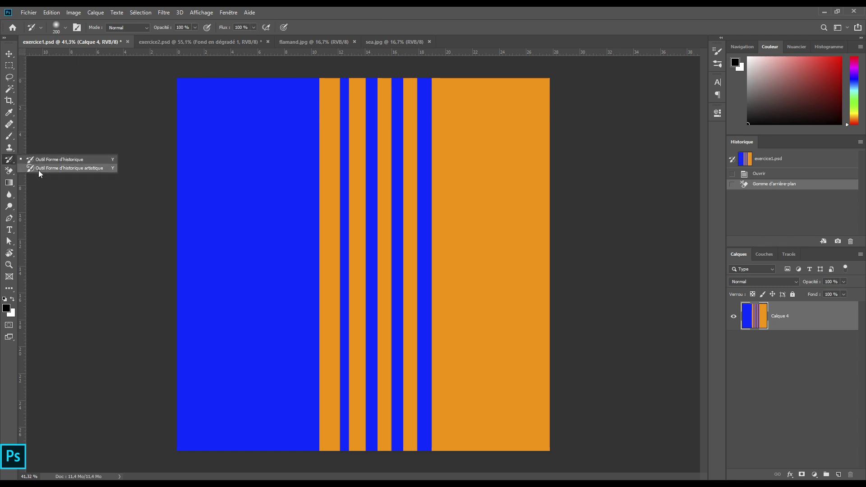
left_click(38, 170)
left_click(14, 173)
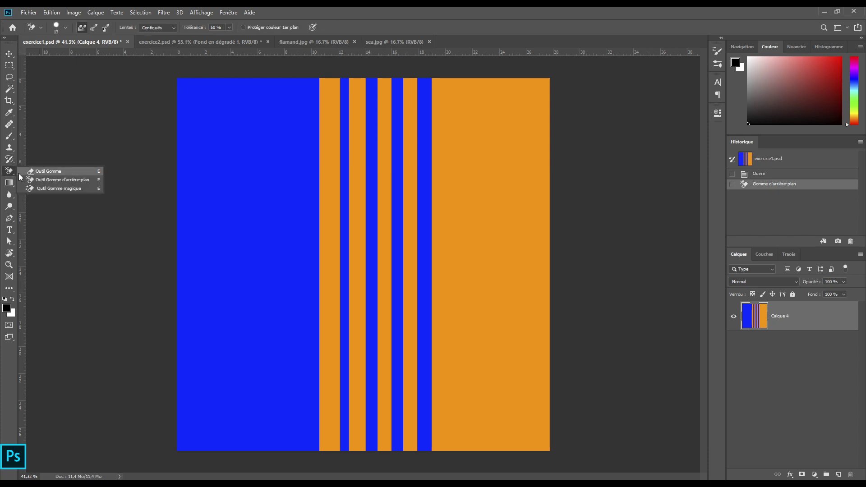
left_click(36, 190)
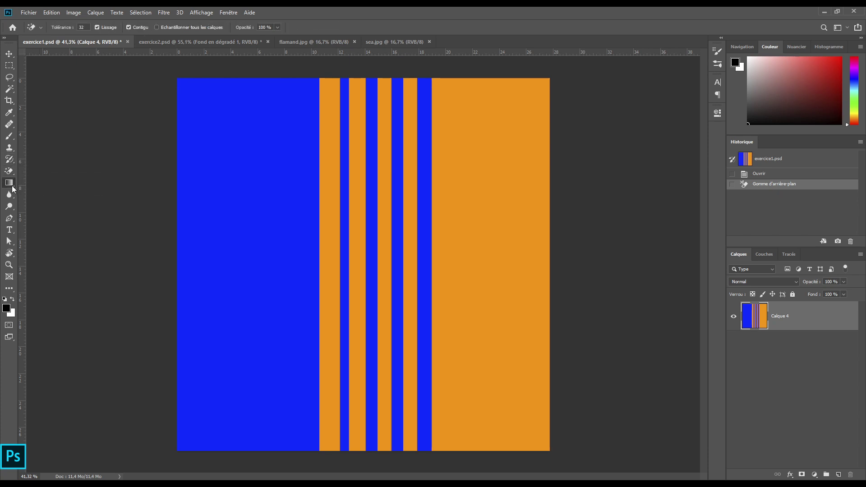
left_click(9, 183)
left_click(31, 185)
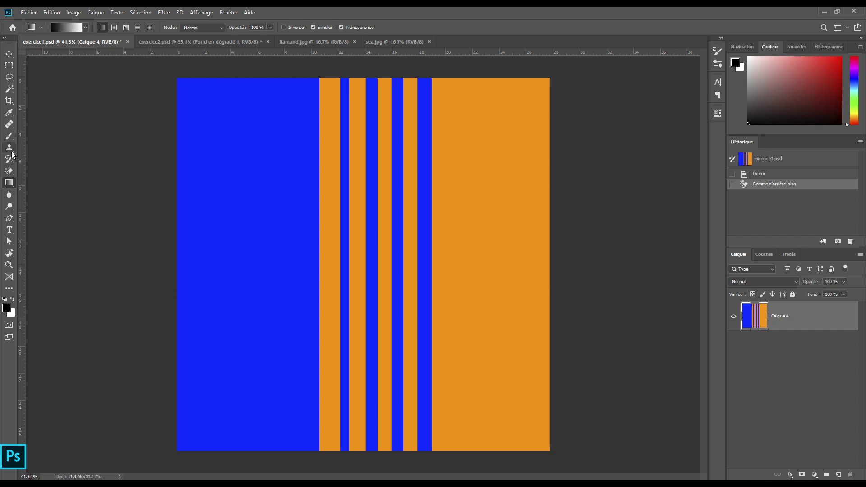
Activate the Background Eraser tool with a 300 px brush and undo the last background erase in exercice1.psd
left_click(10, 173)
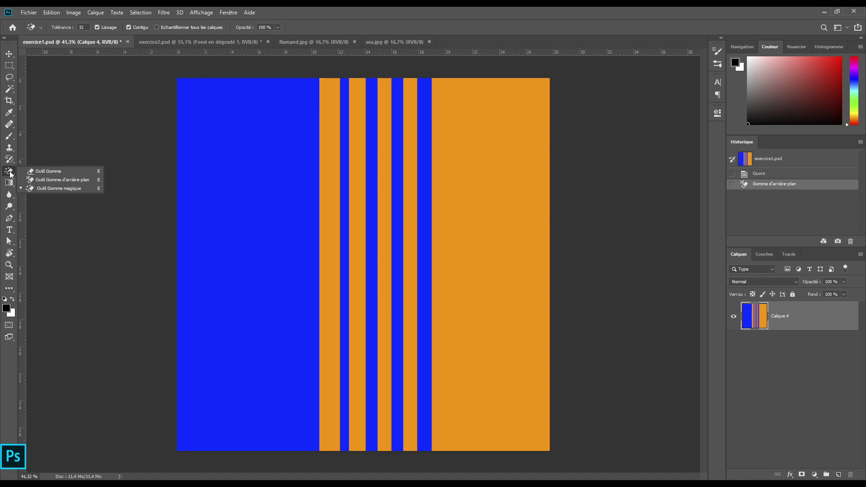
left_click(49, 180)
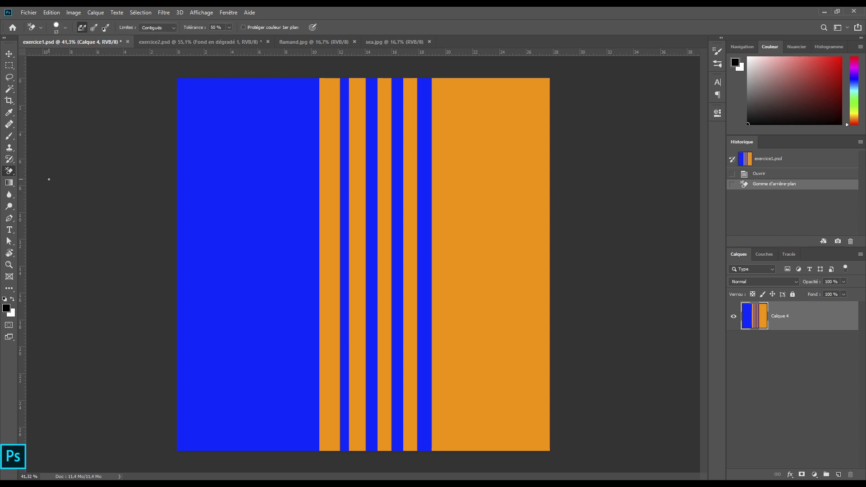
key("ctrl+z")
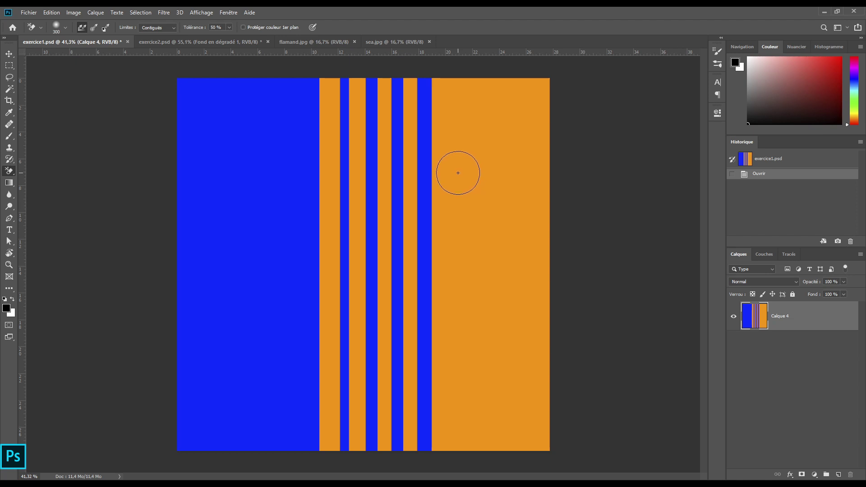
Try a horizontal erase across the upper part of the stripes with continuous sampling, and undo it
mouse_move(459, 171)
left_mouse_down()
mouse_move(398, 179)
mouse_move(316, 170)
mouse_move(429, 169)
mouse_move(348, 168)
mouse_move(412, 168)
left_mouse_up()
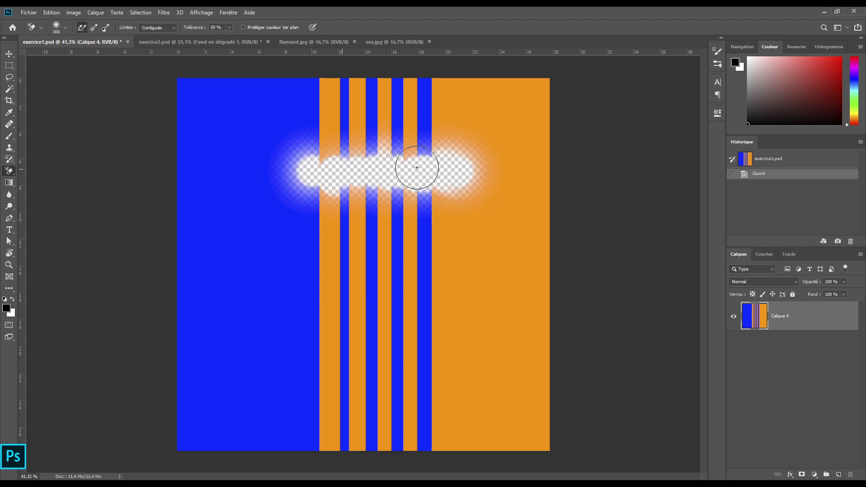
key("ctrl+z")
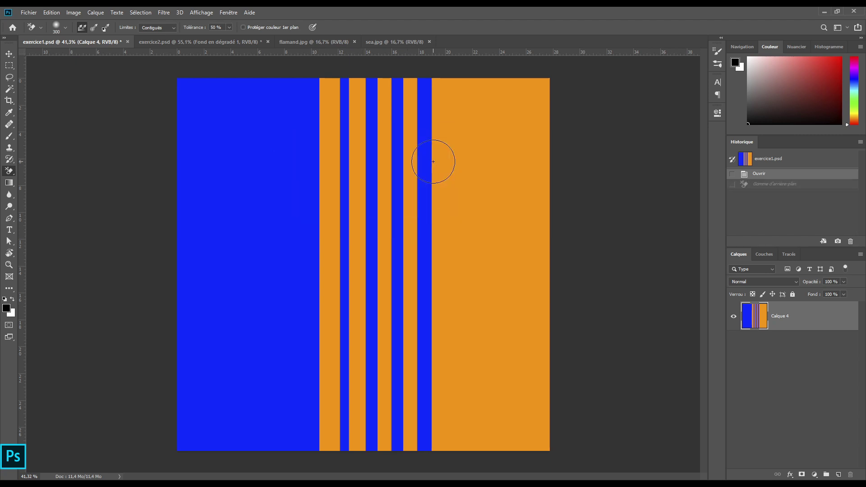
Try erasing the orange across the upper stripes with sampling set to Once and a 700 px brush, and revert to the opened state
left_click(94, 29)
key("bracketright")
key("bracketright")
key("bracketright")
key("bracketright")
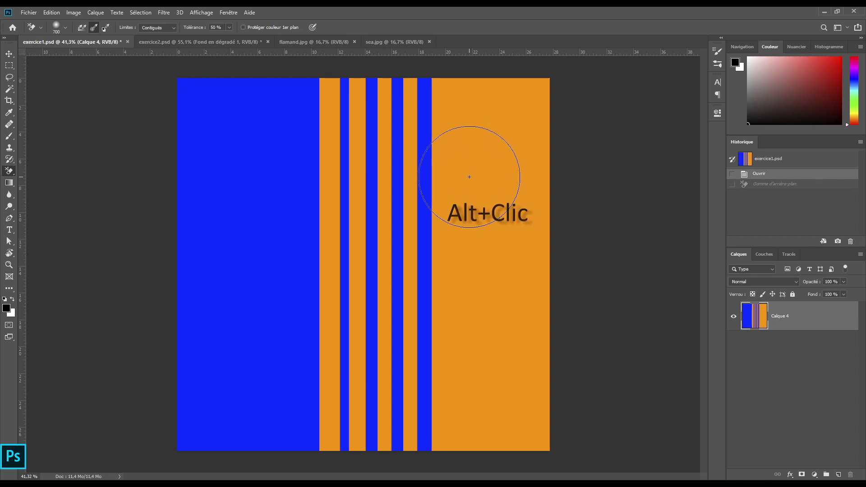
mouse_move(469, 177)
left_mouse_down()
mouse_move(399, 181)
mouse_move(397, 164)
mouse_move(405, 183)
mouse_move(385, 175)
mouse_move(387, 166)
mouse_move(368, 186)
mouse_move(361, 174)
mouse_move(335, 184)
mouse_move(330, 171)
mouse_move(342, 178)
mouse_move(397, 166)
mouse_move(426, 185)
mouse_move(463, 187)
mouse_move(354, 193)
mouse_move(344, 191)
mouse_move(413, 182)
mouse_move(450, 187)
left_mouse_up()
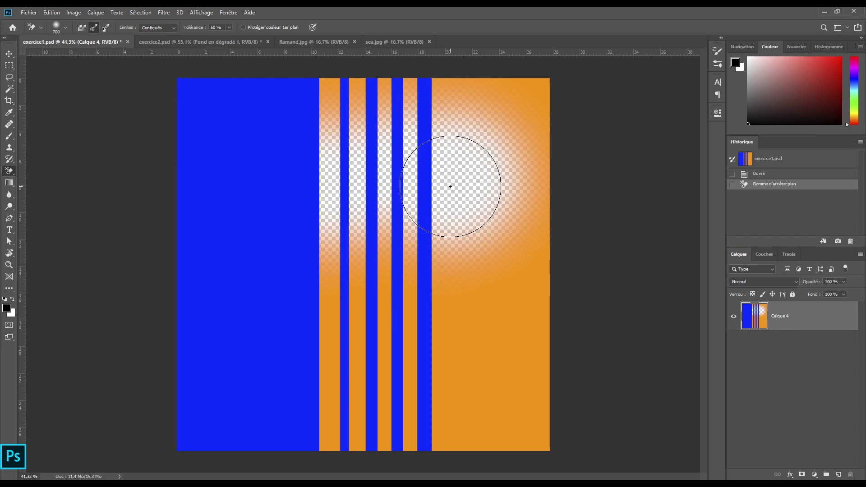
left_click(758, 174)
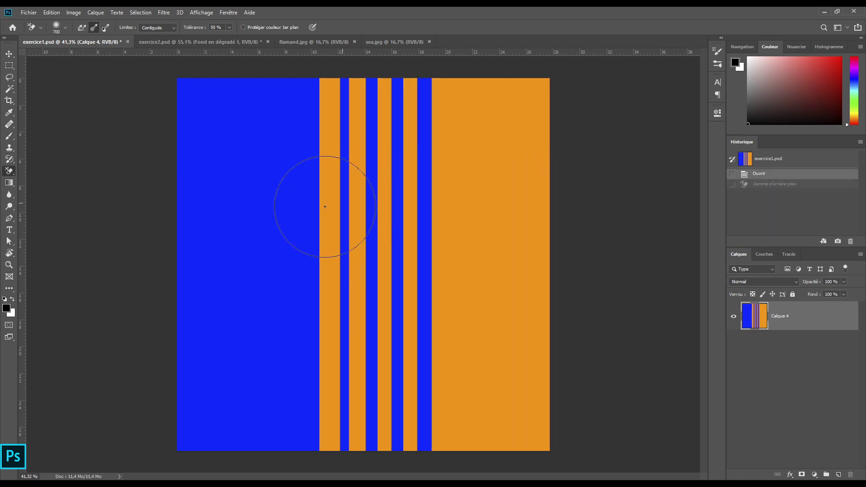
Try erasing the blue across the stripes using background swatch sampling, with the image's blue as background colour, and revert to the opened state
left_click(105, 28)
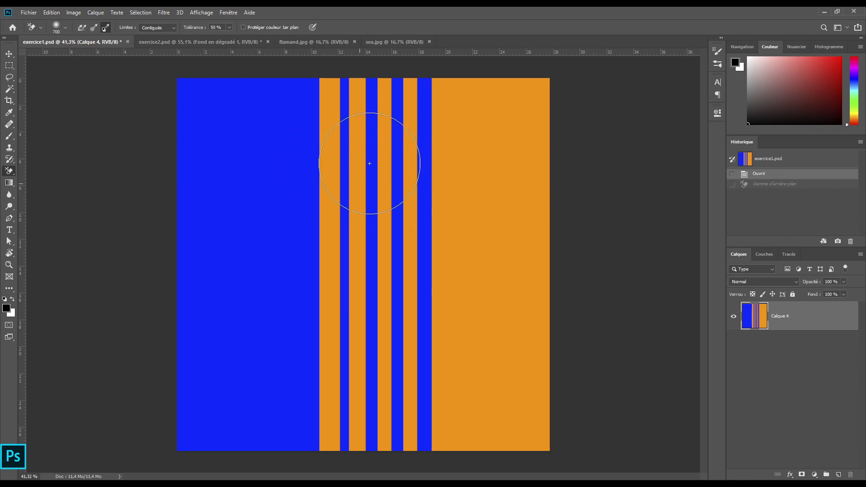
key("ctrl+shift+z")
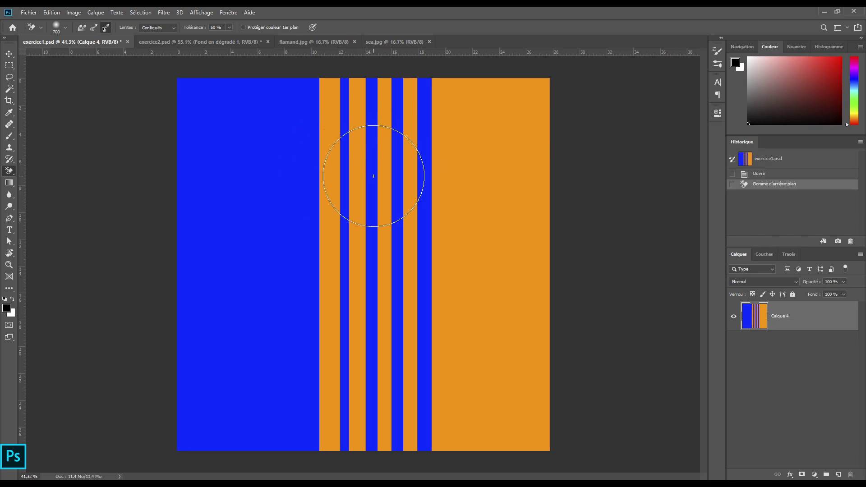
left_click(226, 289, "alt")
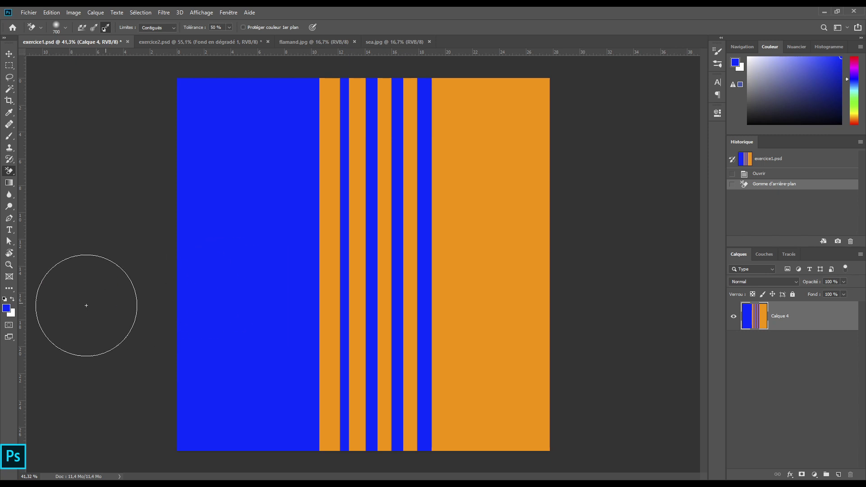
left_click(13, 300)
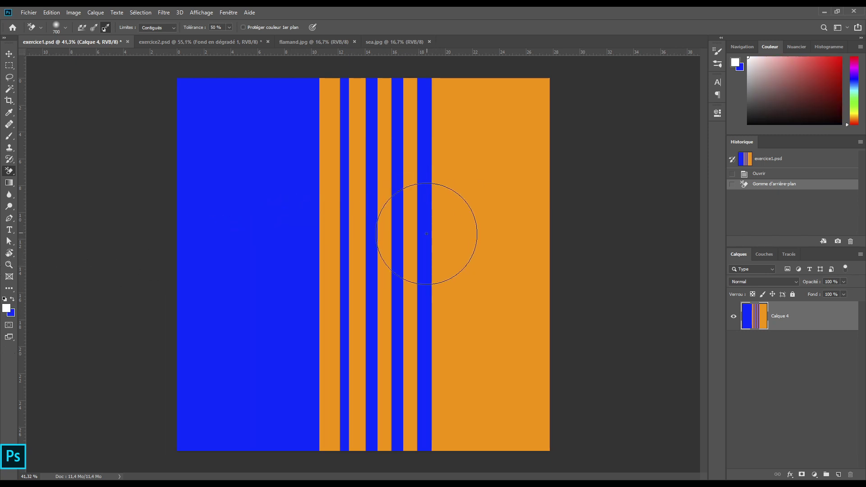
mouse_move(432, 232)
left_mouse_down()
mouse_move(367, 242)
mouse_move(365, 250)
mouse_move(266, 252)
left_mouse_up()
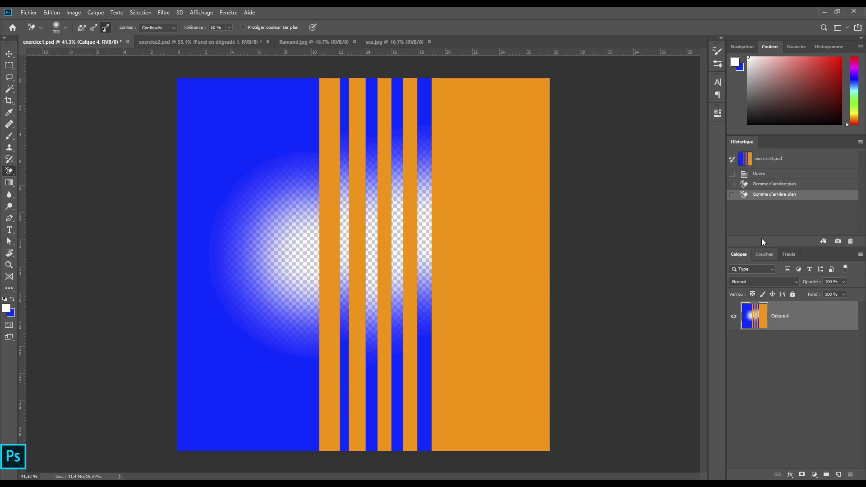
left_click(766, 175)
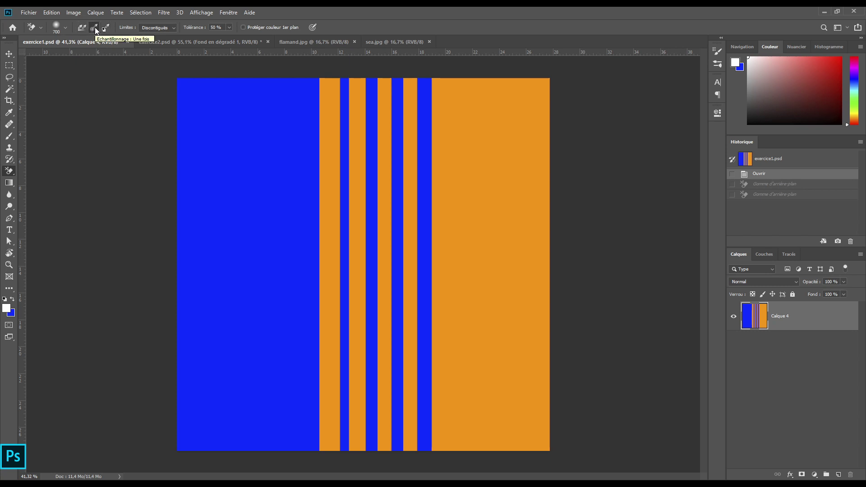
Set the Background Eraser to sample once with Discontiguës limits and pick the image's orange as the foreground colour
left_click(95, 27)
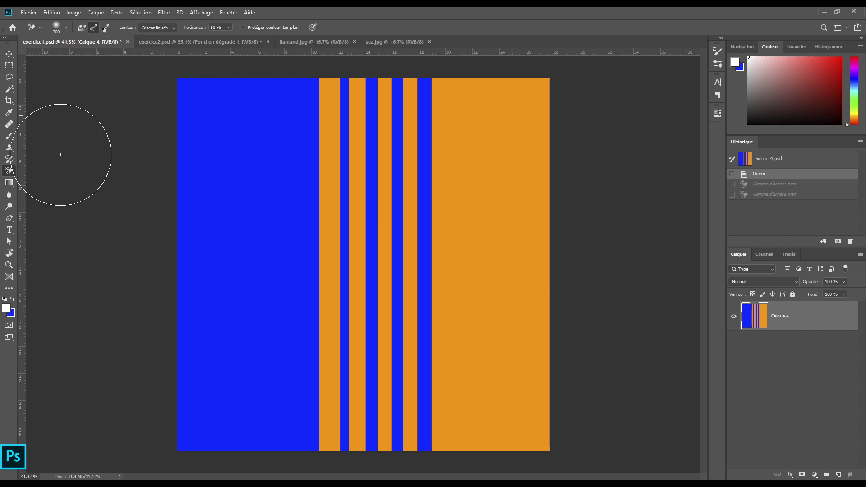
left_click(151, 28)
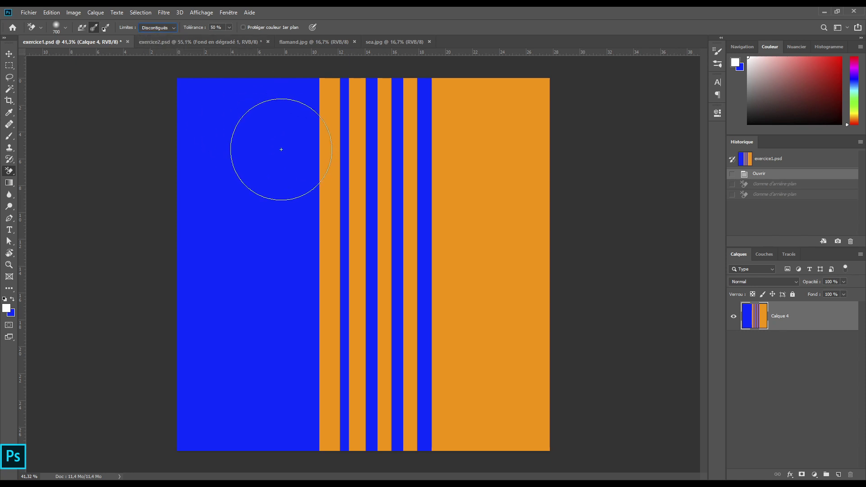
key("alt")
left_click(482, 178, "alt")
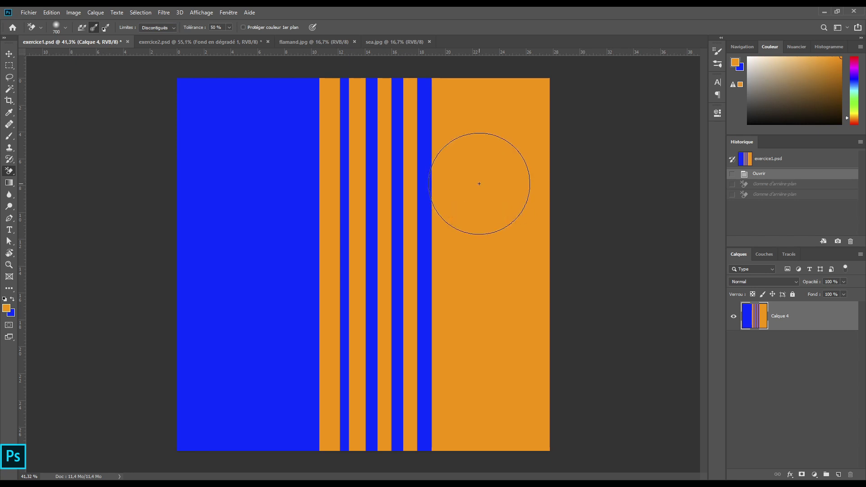
Try erasing the orange from the wide band and narrow stripes with discontiguous limits, and undo the erase
mouse_move(480, 184)
left_mouse_down()
mouse_move(408, 164)
mouse_move(410, 172)
mouse_move(408, 156)
mouse_move(368, 164)
mouse_move(369, 181)
mouse_move(386, 176)
mouse_move(358, 175)
mouse_move(478, 180)
mouse_move(460, 257)
mouse_move(471, 323)
mouse_move(453, 319)
mouse_move(465, 332)
mouse_move(462, 322)
mouse_move(454, 329)
mouse_move(458, 313)
left_mouse_up()
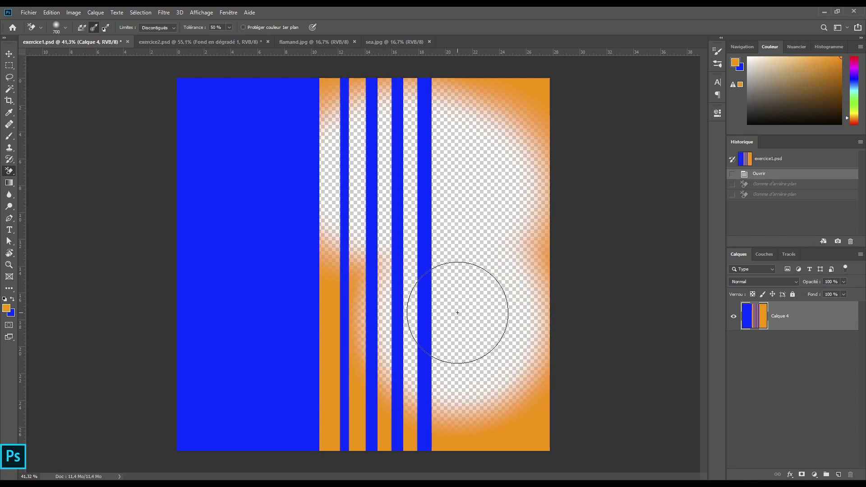
mouse_move(457, 312)
left_mouse_down()
mouse_move(443, 305)
mouse_move(429, 323)
mouse_move(445, 319)
mouse_move(436, 326)
left_mouse_up()
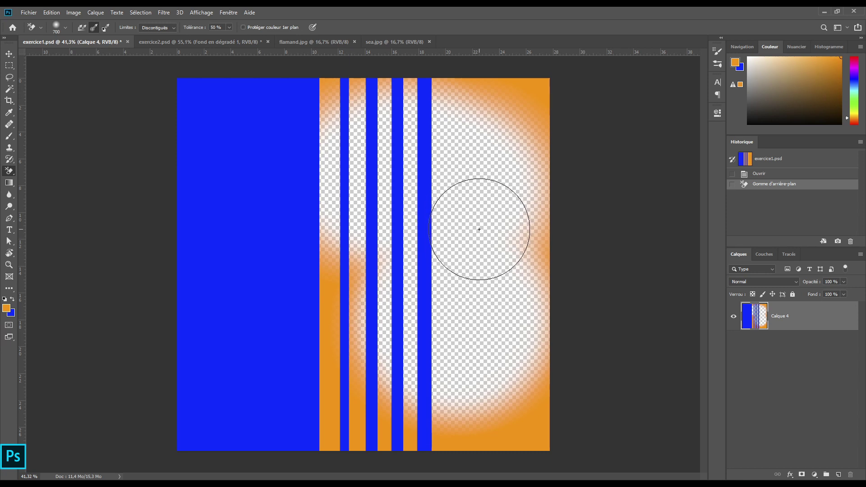
key("ctrl+z")
Enlarge the brush to 1000 px, set the limits to Contiguës, and erase the central part of the wide orange band
key("bracketright")
key("bracketright")
key("bracketright")
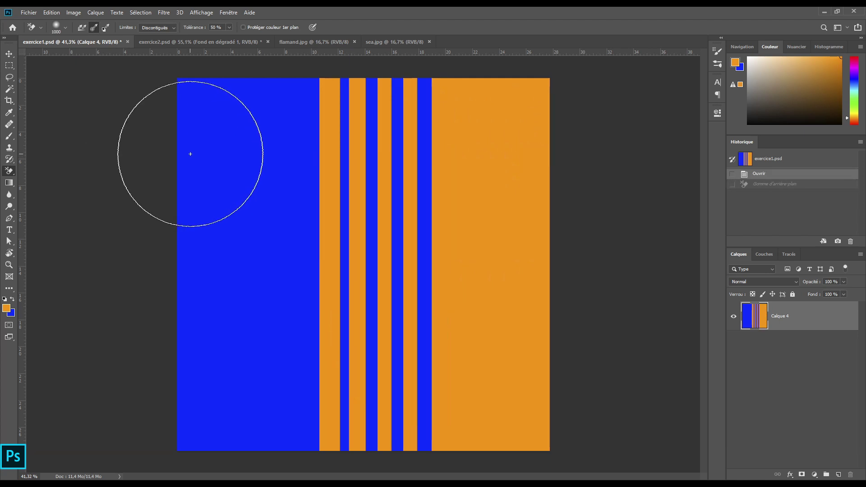
left_click(151, 28)
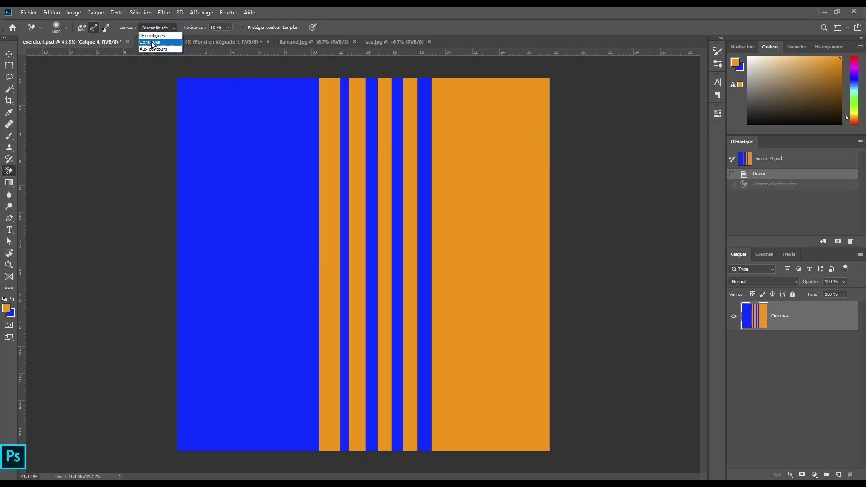
left_click(151, 43)
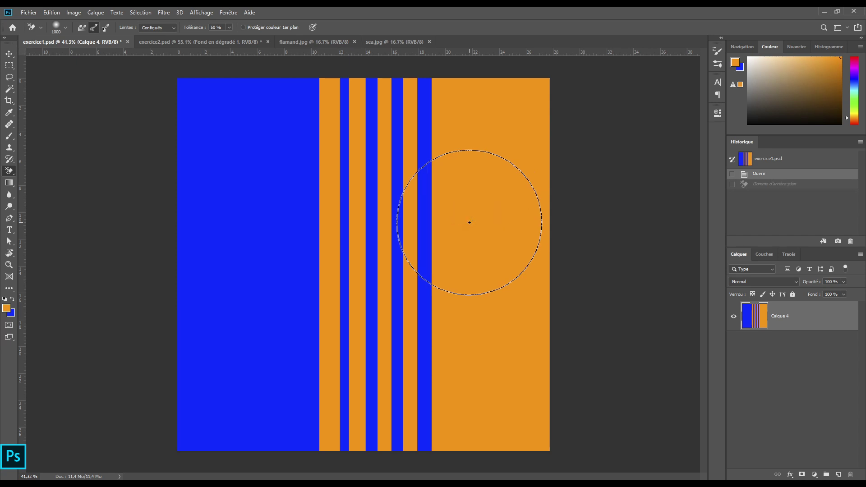
mouse_move(461, 213)
left_mouse_down()
mouse_move(469, 209)
mouse_move(446, 223)
mouse_move(456, 230)
mouse_move(446, 220)
left_mouse_up()
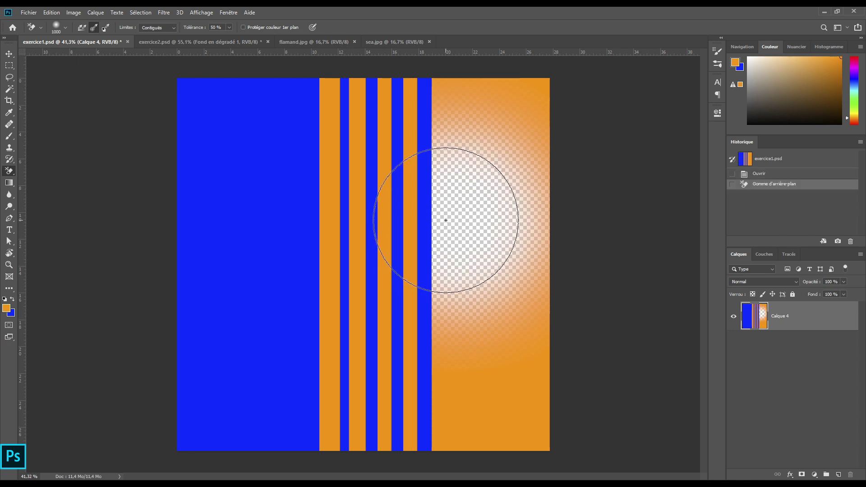
double_click(446, 220)
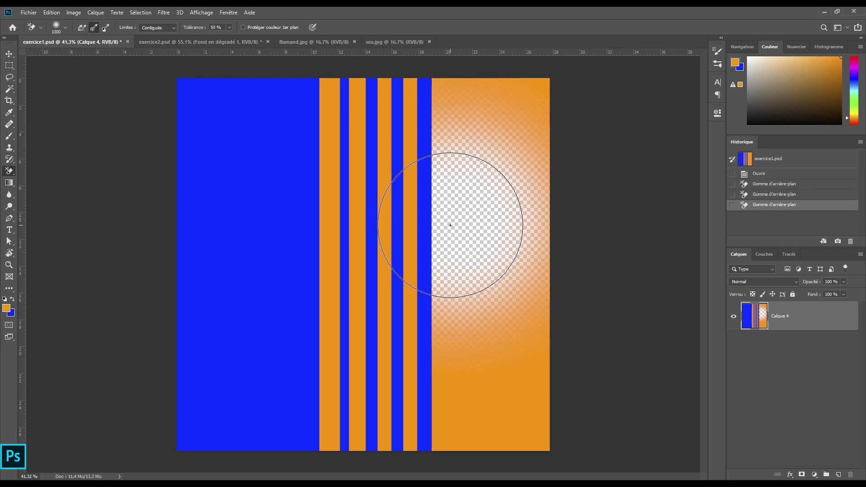
left_click(450, 225)
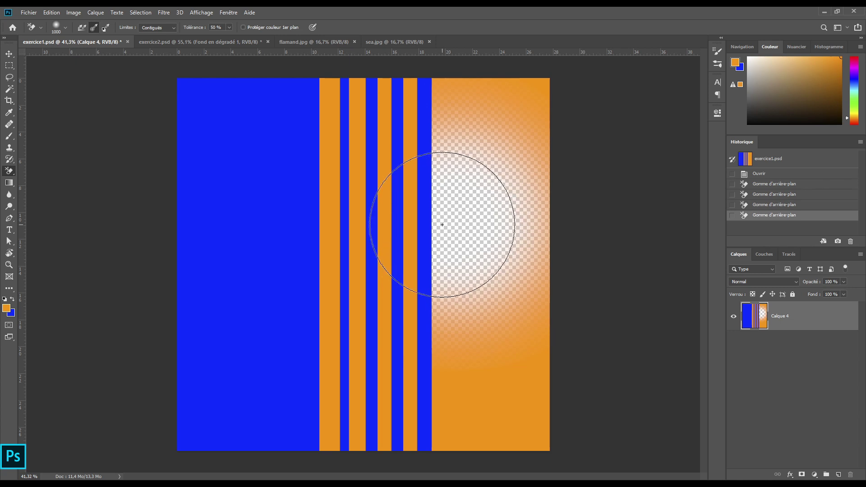
left_click(444, 225)
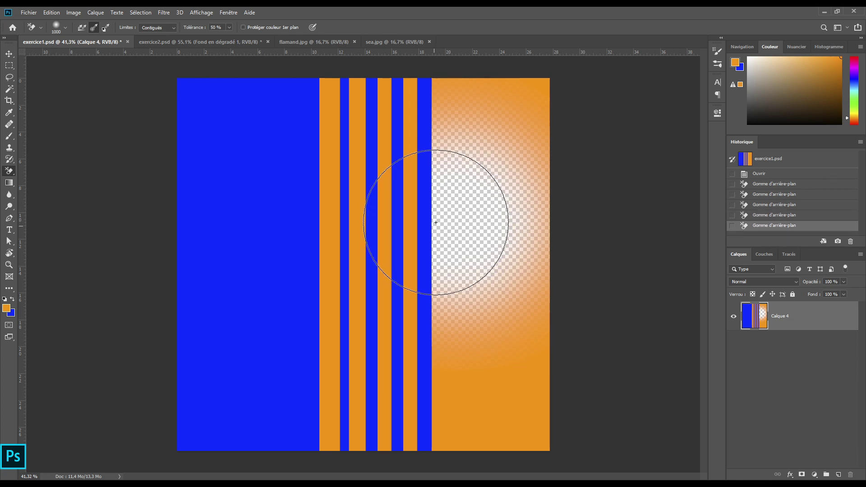
left_click(439, 222)
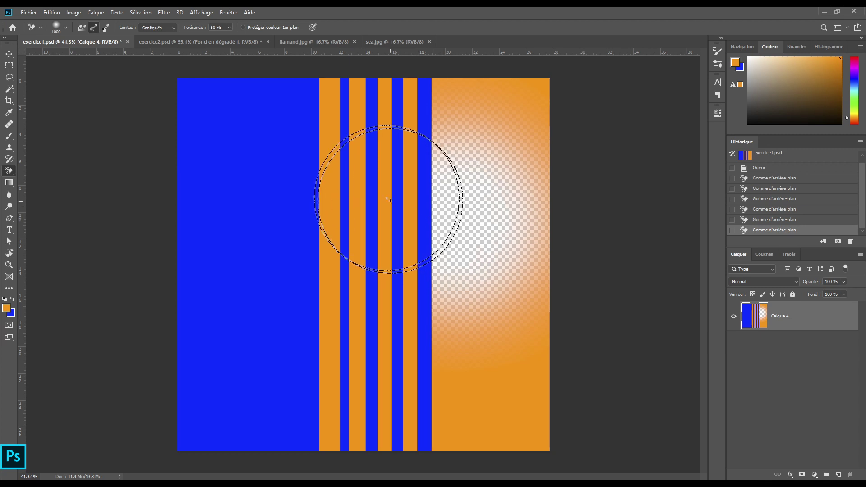
Erase the third narrow orange stripe over the full height of the canvas with contiguous limits
left_click_drag(385, 115, 386, 418)
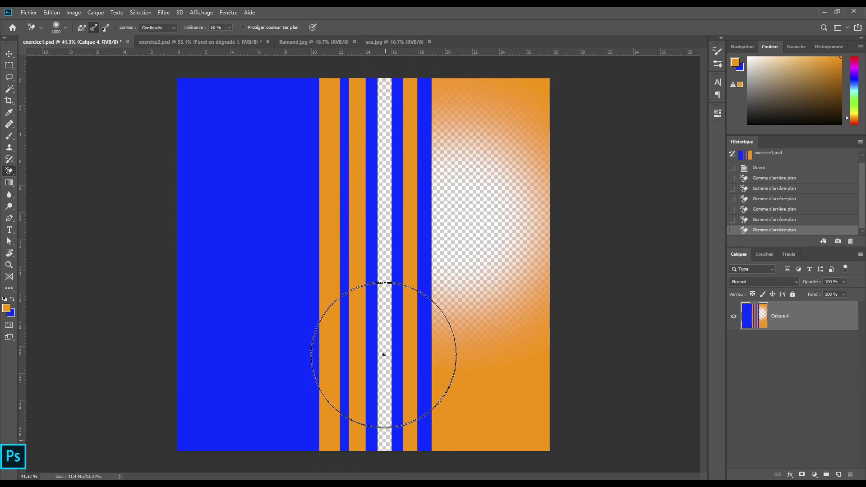
Try erasing the first narrow orange stripe over its full height with contiguous limits, and restore the image to its opened state
left_click_drag(322, 75, 333, 437)
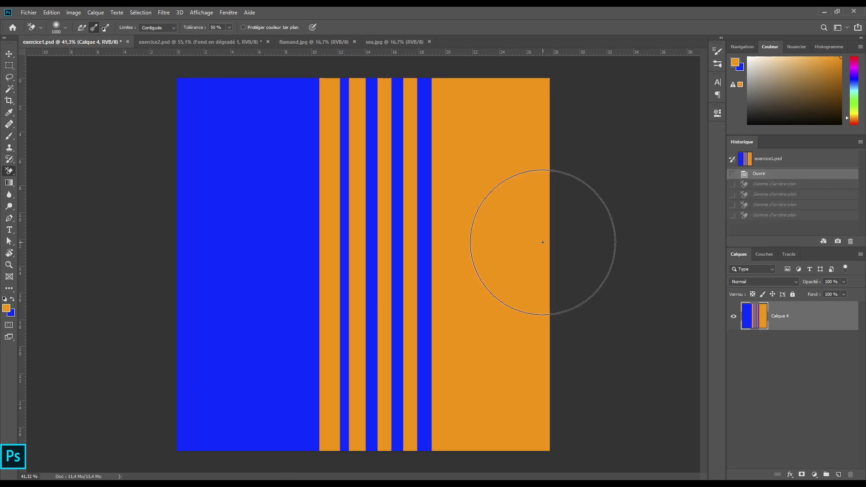
Set the limits to Aux contours, try erasing the wide orange band and the fourth narrow stripe, and restore the opened state
left_click(154, 28)
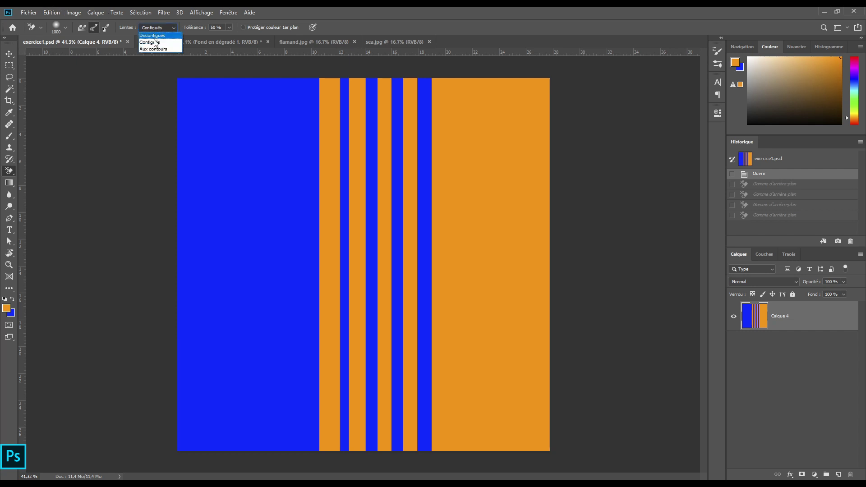
left_click(152, 49)
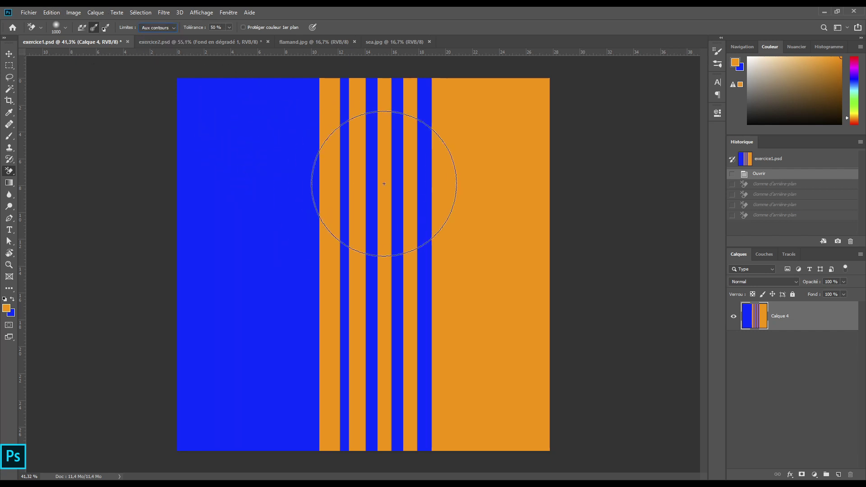
left_click_drag(445, 194, 472, 204)
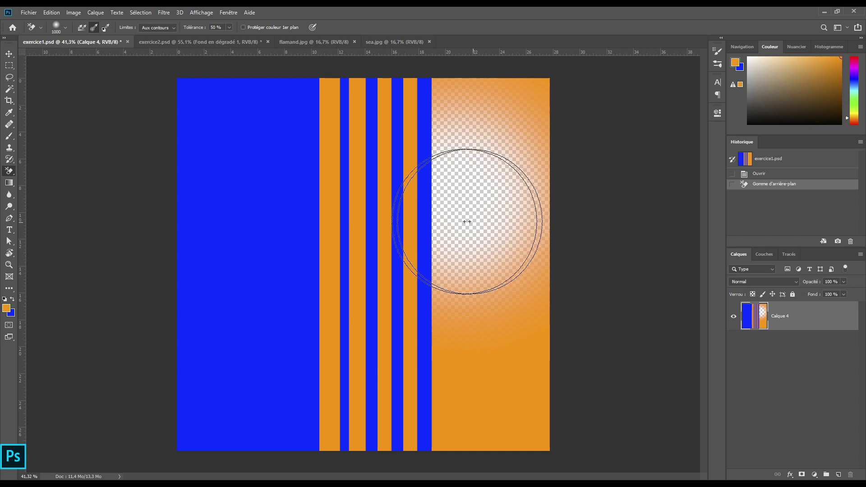
left_click_drag(406, 236, 411, 237)
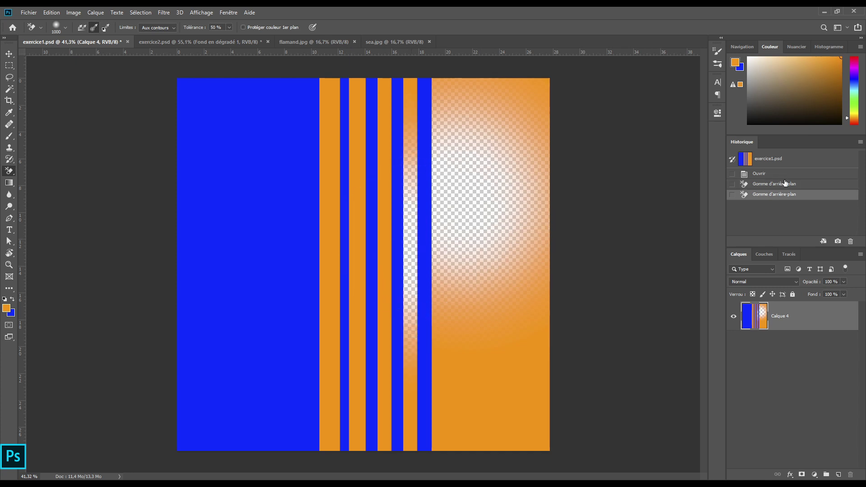
left_click(775, 176)
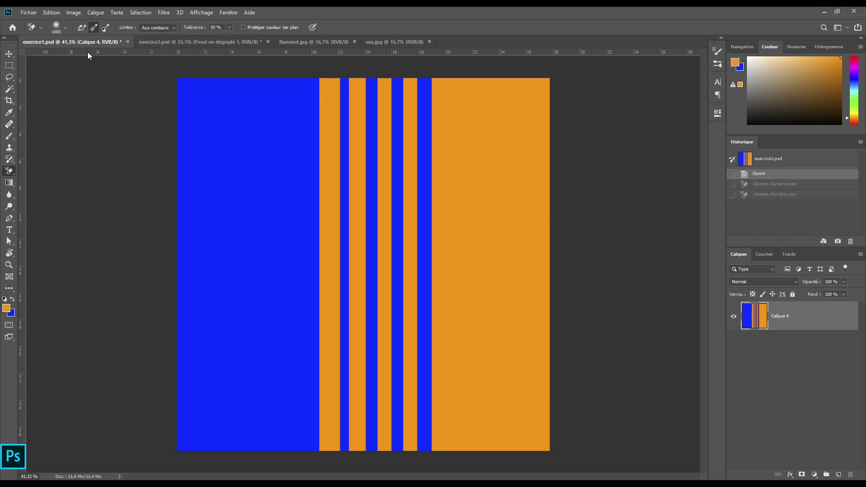
Switch to the exercice2.psd gradient image and reduce the Background Eraser brush to 250 px
left_click(172, 42)
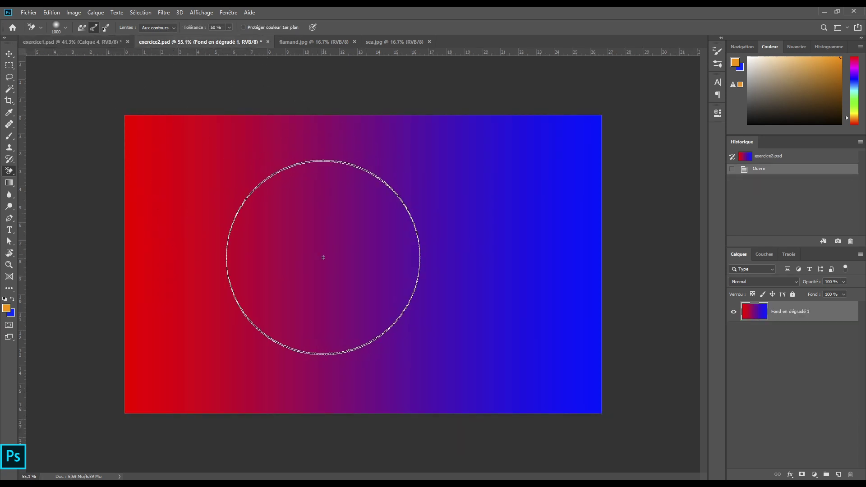
key("bracketleft")
key("bracketleft")
key("bracketleft")
key("bracketleft")
key("bracketleft")
key("bracketleft")
key("bracketleft")
key("bracketleft")
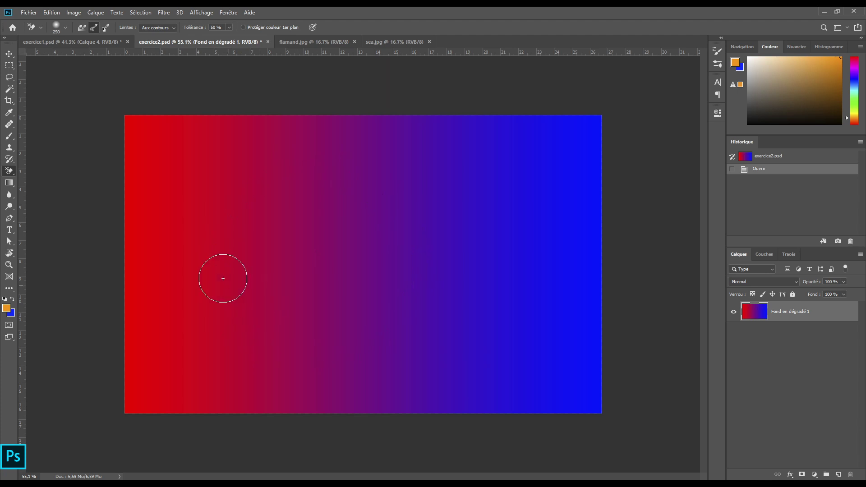
Select the red edge of the gradient using the Magic Wand with a tolerance of 20
left_click(9, 112)
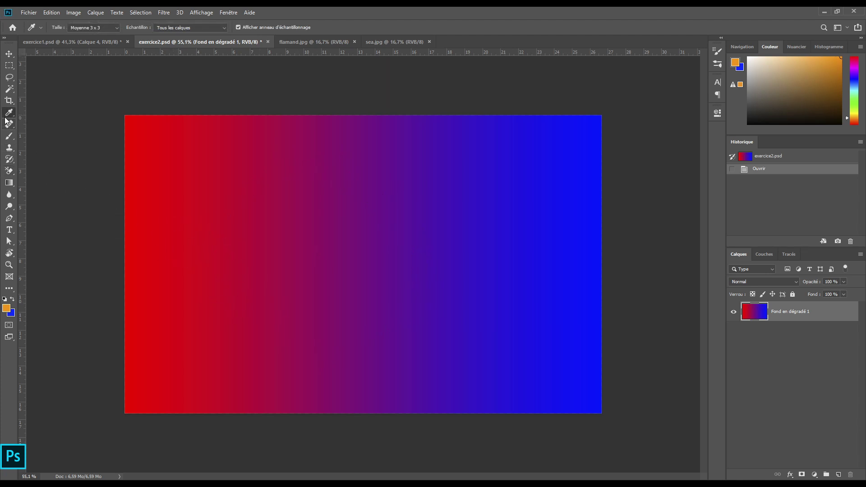
right_click(6, 117)
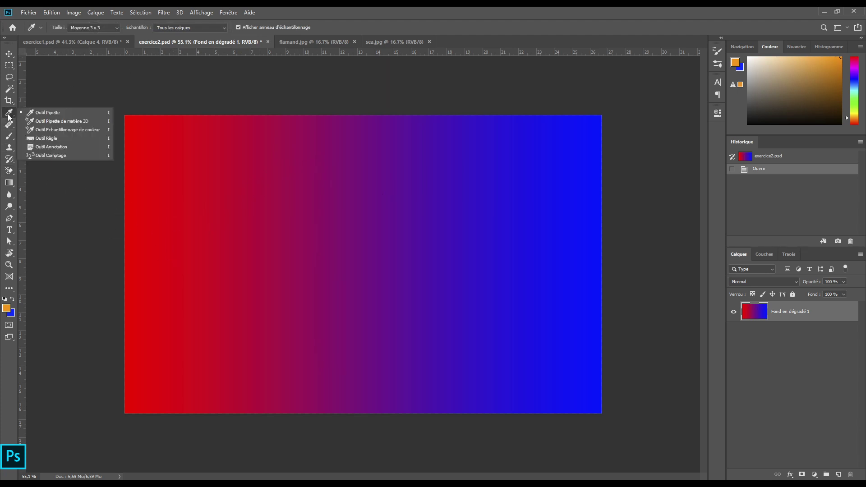
left_click(7, 90)
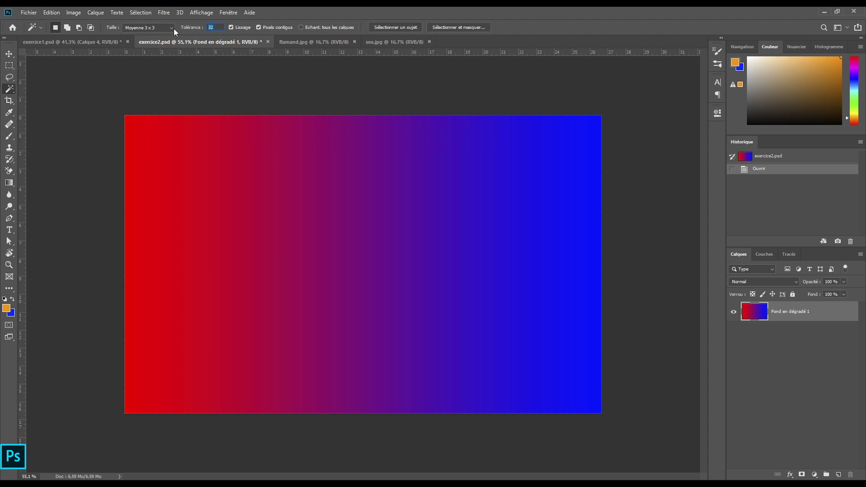
type("20")
key("Return")
left_click(142, 236)
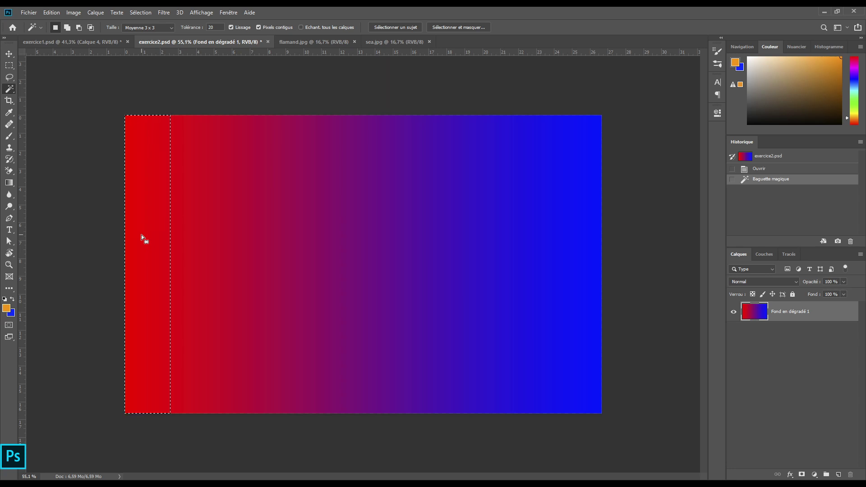
Raise the Magic Wand tolerance to 80, clear the selection and select the gradient's red edge again
double_click(212, 28)
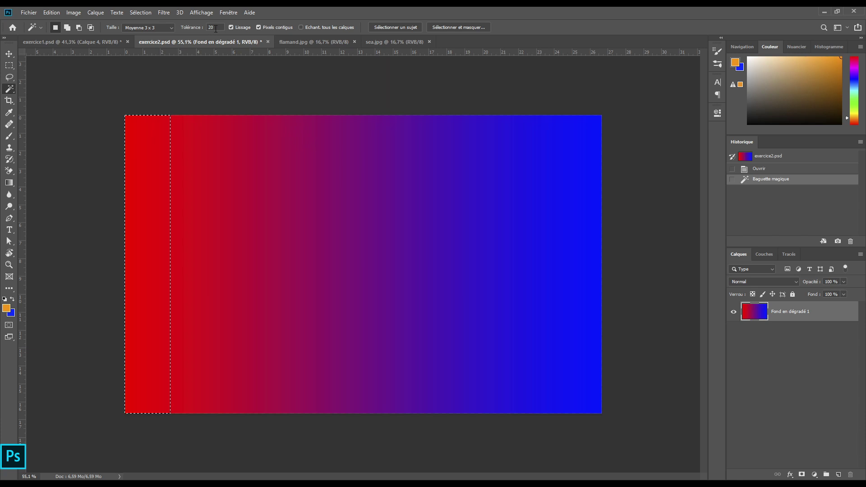
type("80")
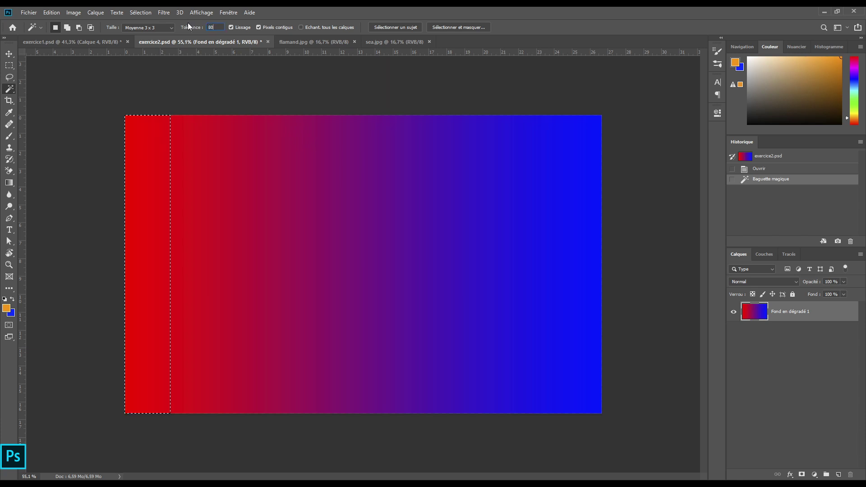
key("Return")
key("ctrl+d")
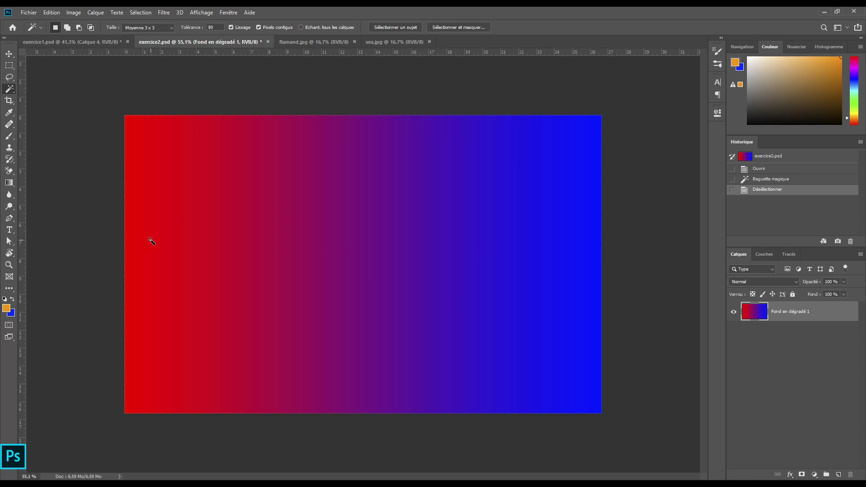
left_click(151, 241)
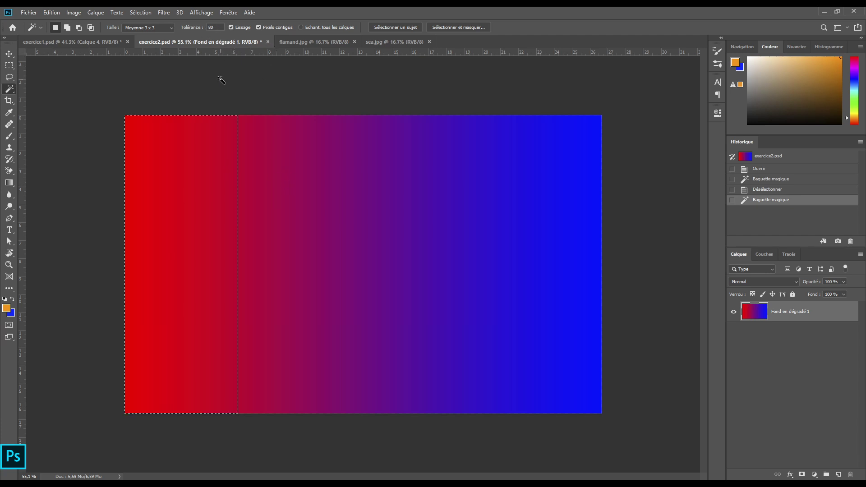
Set the Magic Wand tolerance to 200 and reselect the gradient from the far edge of the red side
type("200")
left_click(283, 203)
key("ctrl+d")
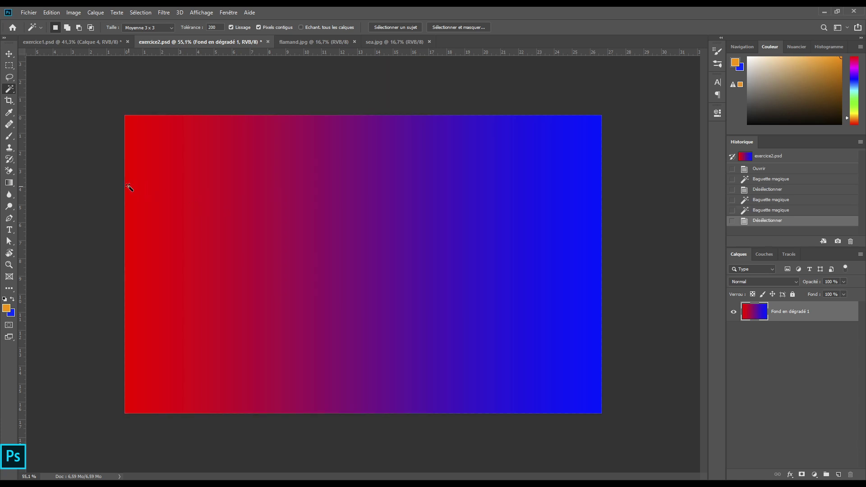
left_click(129, 186)
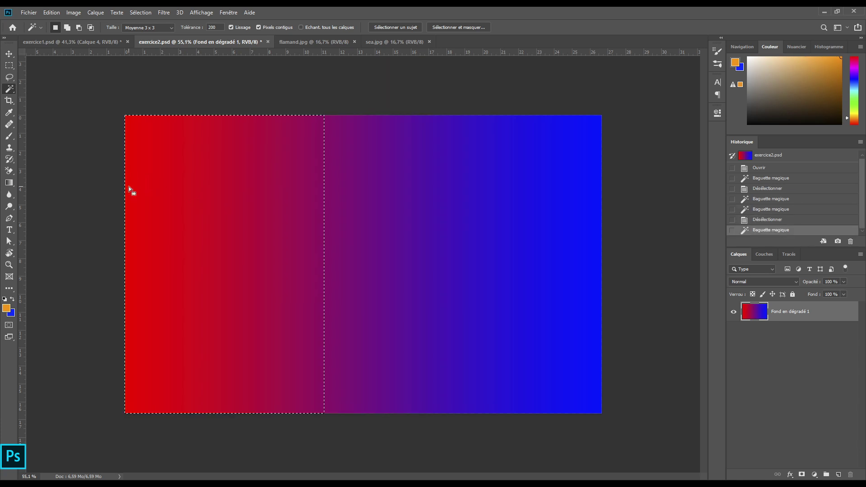
key("ctrl+d")
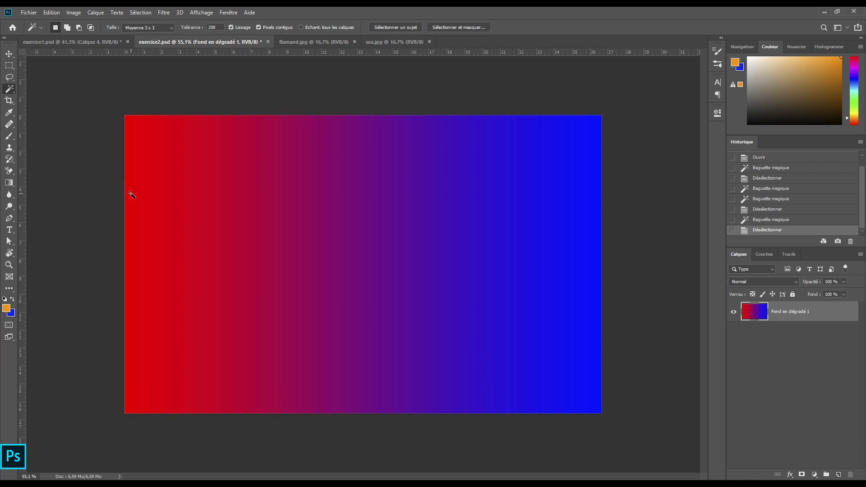
left_click(131, 194)
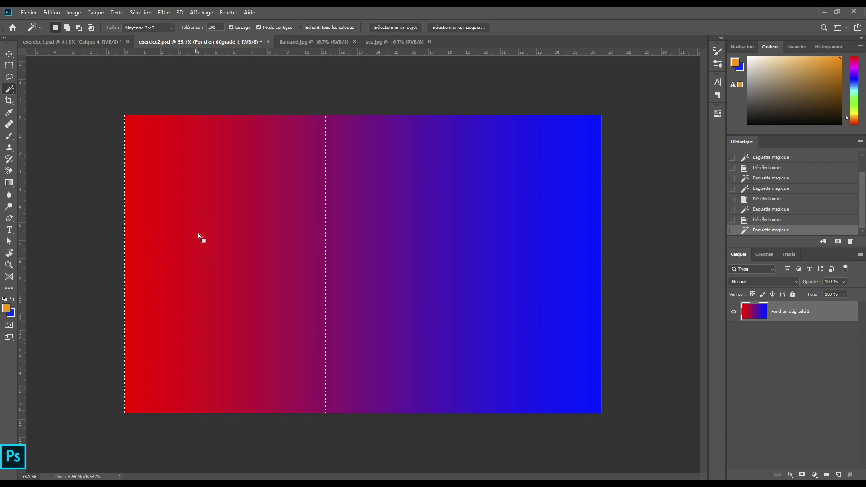
Select from the gradient's blue edge, clear that selection and select from the purple middle of the gradient
left_click(599, 247)
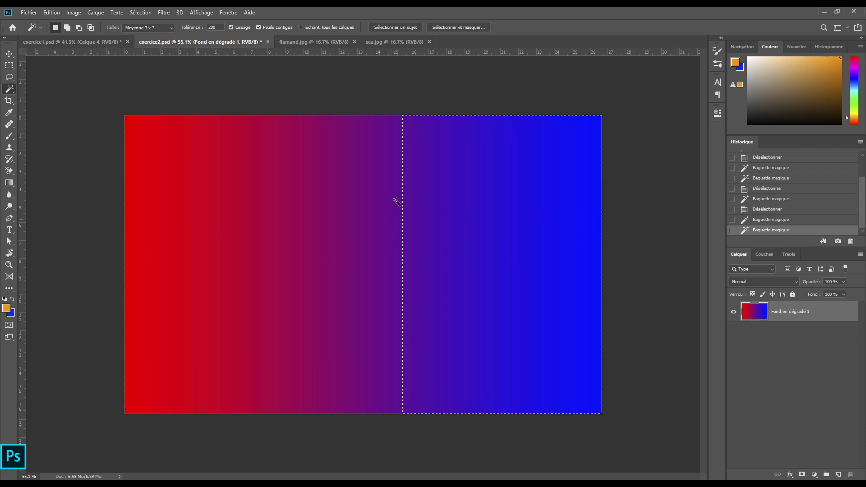
key("ctrl+d")
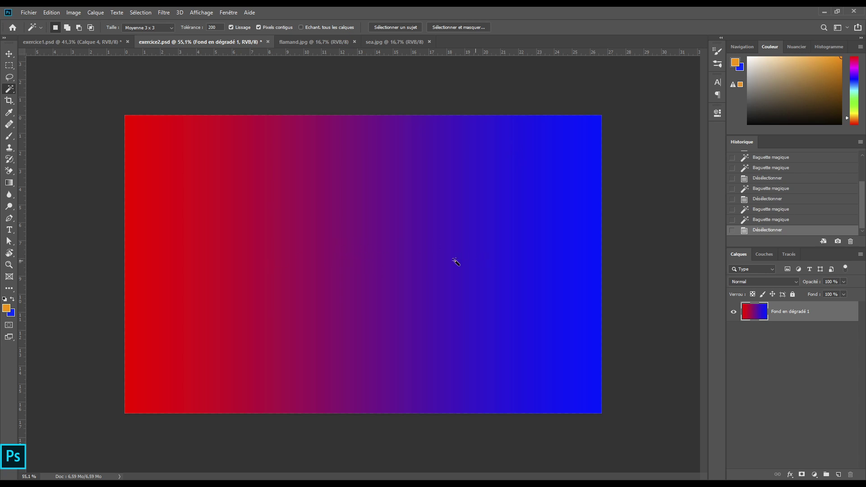
left_click(370, 270)
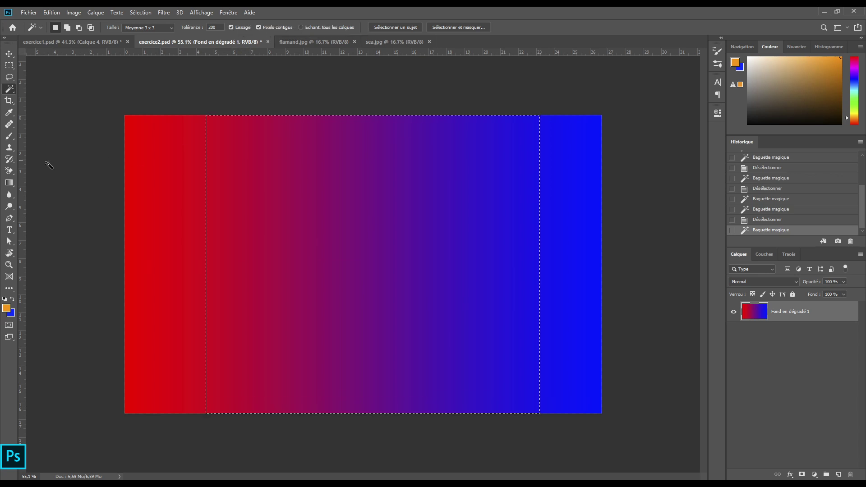
Return to the Background Eraser and unlock the background layer of flamand.jpg
left_click(10, 171)
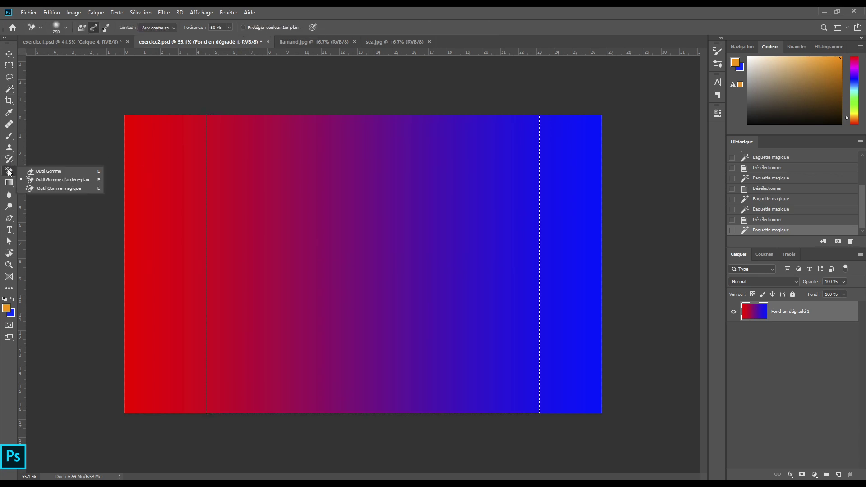
left_click(50, 178)
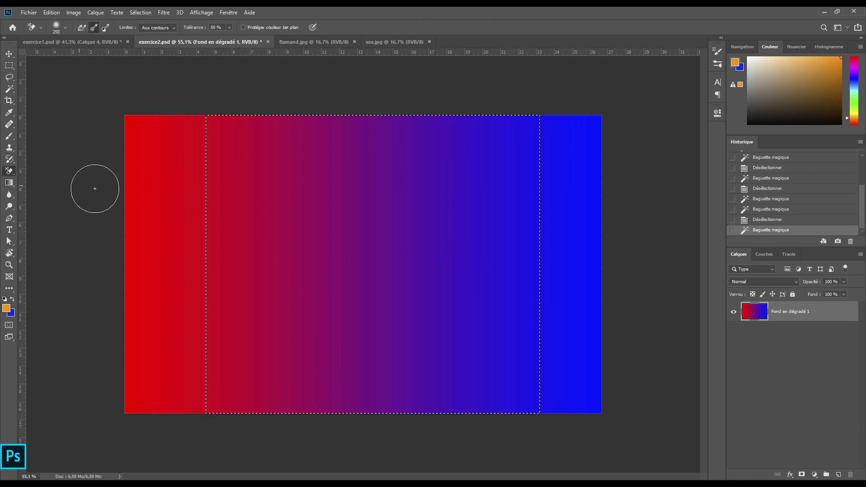
left_click(310, 42)
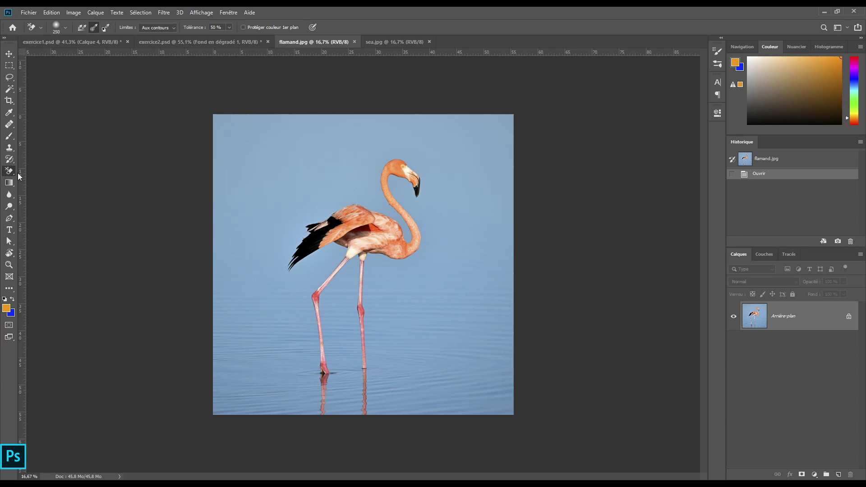
left_click(850, 317)
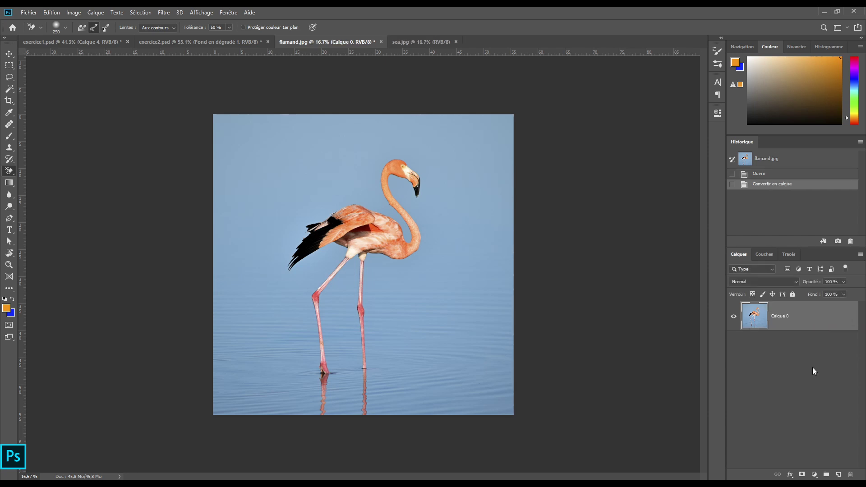
Add a solid black colour fill layer and place it beneath the flamingo layer
left_click(816, 476)
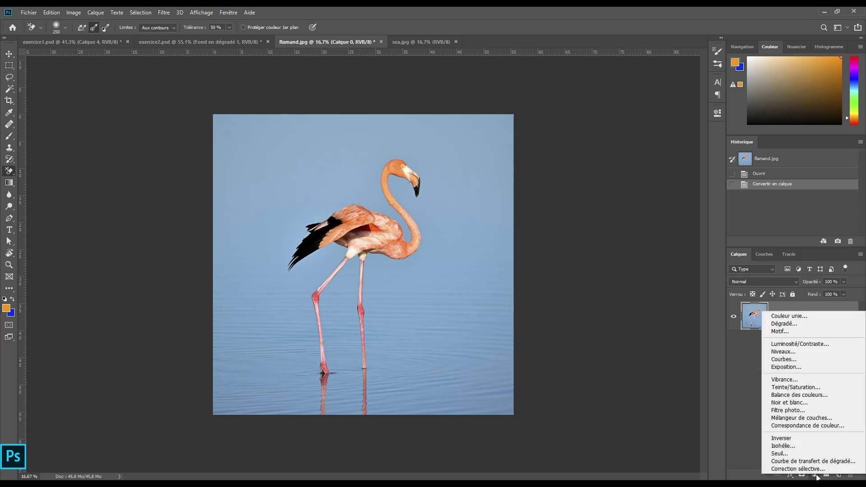
left_click(802, 315)
left_click_drag(548, 371, 468, 411)
left_click(684, 293)
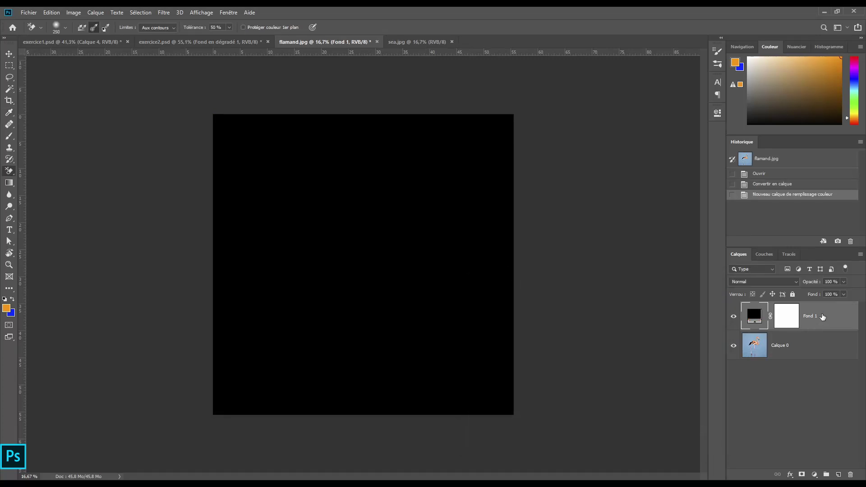
left_click_drag(820, 315, 822, 367)
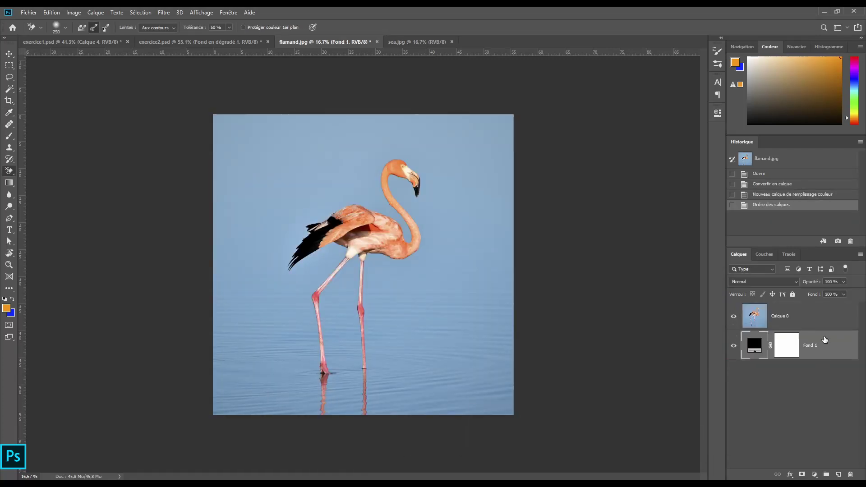
Make the flamingo layer Calque 0 active and set the Background Eraser's limits to Contiguës
left_click(759, 317)
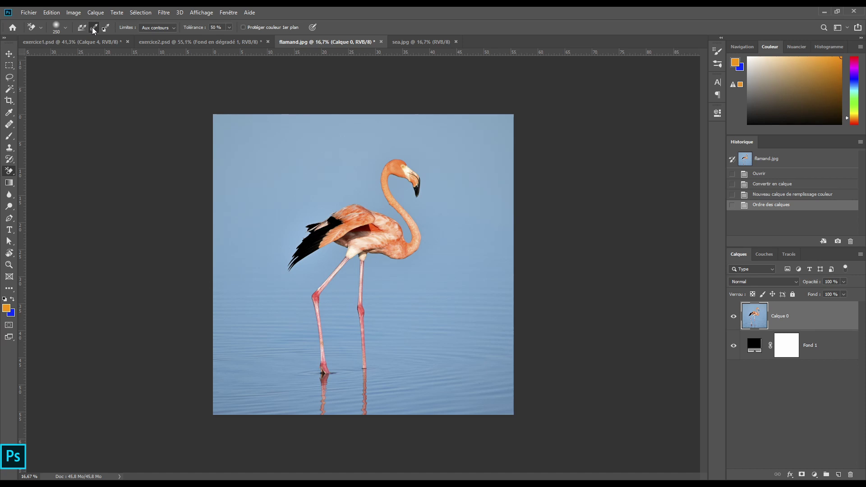
left_click(153, 26)
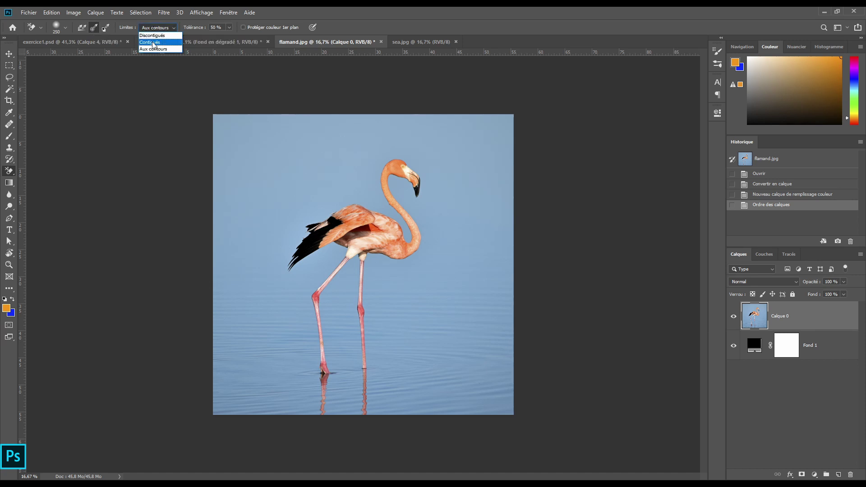
left_click(152, 43)
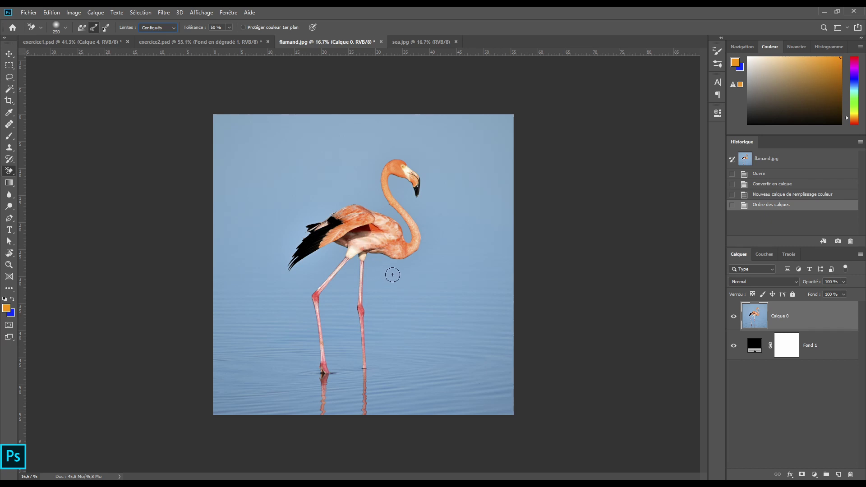
Sample the blue background beside the beak with the Background Eraser and erase the blue around the flamingo's head
left_click(350, 234, "ctrl")
left_click(416, 192, "ctrl")
left_click(424, 198, "ctrl")
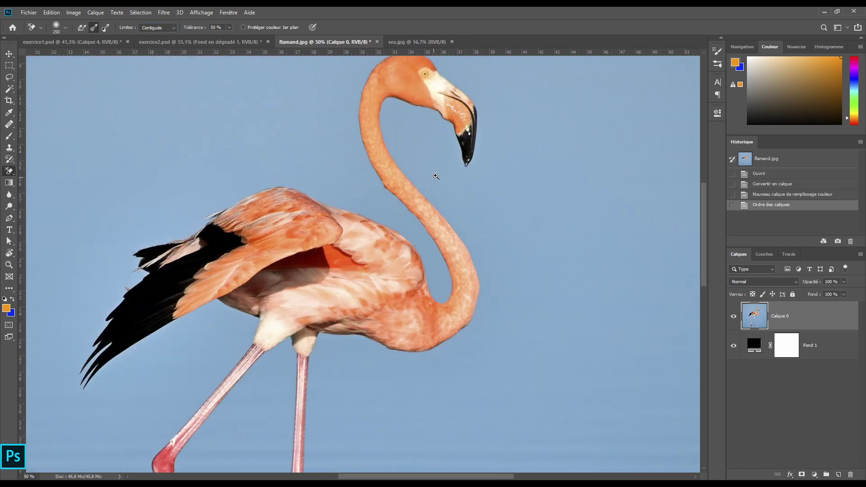
left_click_drag(448, 192, 444, 197)
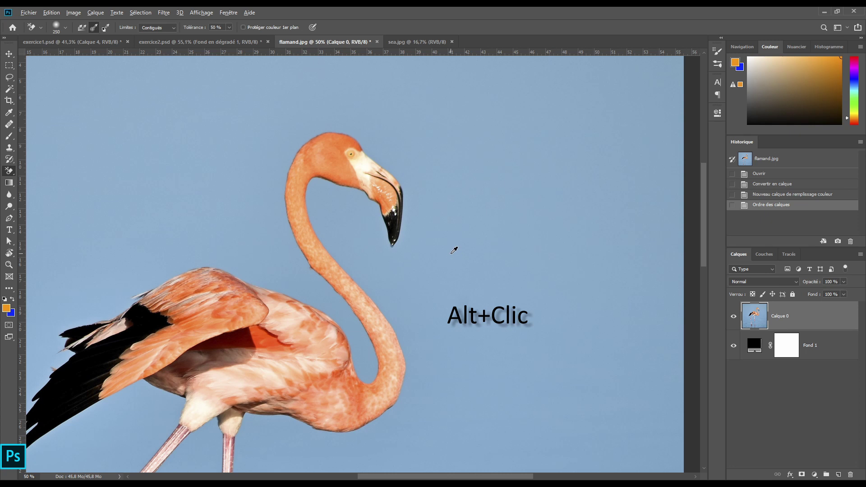
left_click(445, 238, "alt")
mouse_move(412, 238)
left_mouse_down()
mouse_move(396, 243)
mouse_move(387, 228)
mouse_move(404, 197)
mouse_move(393, 151)
mouse_move(315, 113)
left_mouse_up()
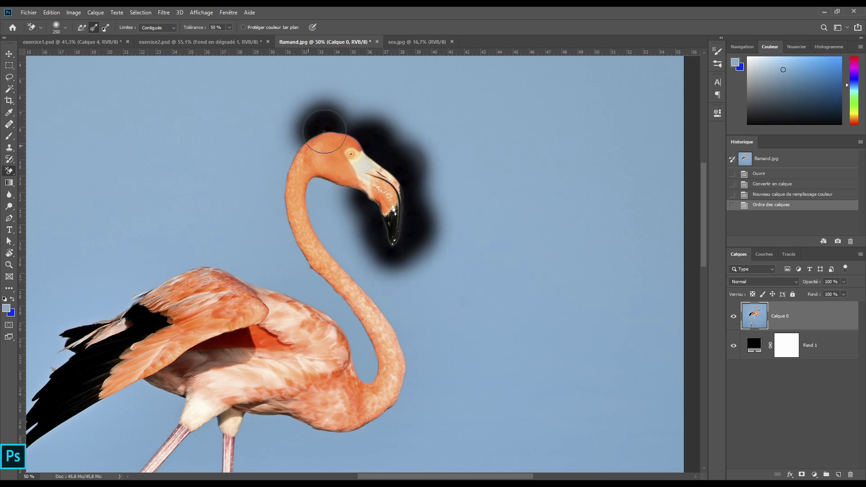
mouse_move(306, 147)
left_mouse_down()
mouse_move(271, 164)
mouse_move(264, 187)
mouse_move(274, 212)
left_mouse_up()
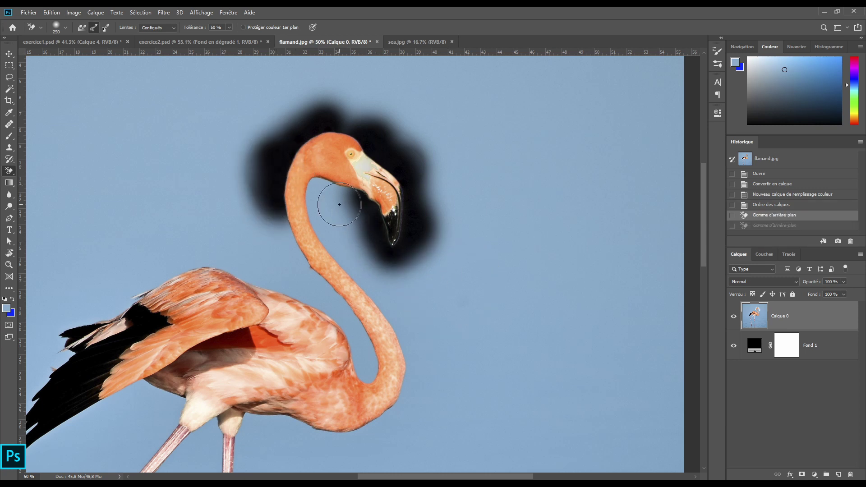
Erase the blue inside the neck curve, around the back and chest, and down the outer side of the straight leg
mouse_move(347, 191)
left_mouse_down()
mouse_move(276, 180)
mouse_move(310, 172)
mouse_move(323, 219)
mouse_move(336, 225)
mouse_move(307, 241)
mouse_move(228, 216)
mouse_move(276, 224)
mouse_move(295, 244)
mouse_move(323, 296)
mouse_move(338, 298)
mouse_move(367, 383)
mouse_move(305, 293)
mouse_move(243, 271)
mouse_move(170, 261)
mouse_move(135, 293)
mouse_move(70, 323)
mouse_move(113, 287)
mouse_move(272, 257)
mouse_move(253, 176)
mouse_move(315, 122)
mouse_move(388, 166)
mouse_move(411, 252)
mouse_move(368, 310)
mouse_move(405, 318)
mouse_move(415, 361)
mouse_move(410, 396)
mouse_move(385, 427)
mouse_move(394, 426)
mouse_move(422, 367)
mouse_move(445, 190)
left_mouse_up()
mouse_move(355, 208)
left_mouse_down()
mouse_move(334, 198)
mouse_move(293, 210)
mouse_move(284, 286)
mouse_move(299, 305)
mouse_move(286, 329)
mouse_move(296, 467)
left_mouse_up()
left_click_drag(462, 413, 432, 193)
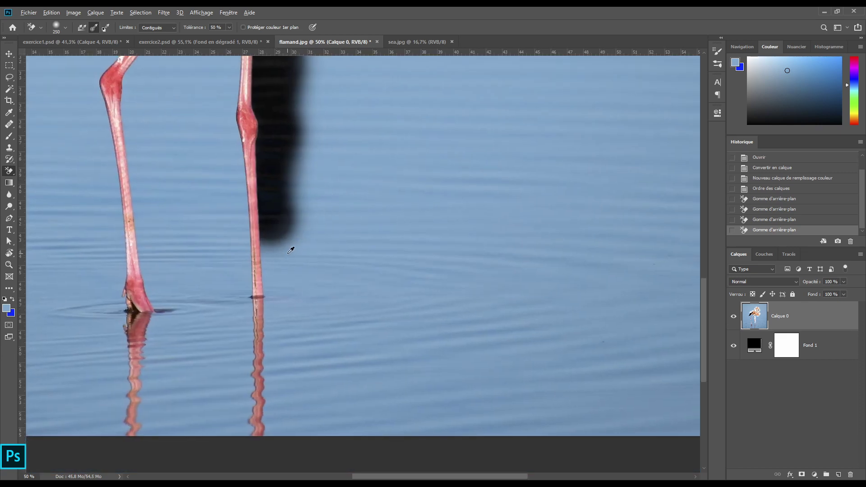
Resample the water's blue and erase it around the lower part of the straight leg and its reflection
mouse_move(287, 249)
left_mouse_down()
mouse_move(271, 229)
mouse_move(292, 234)
left_mouse_up()
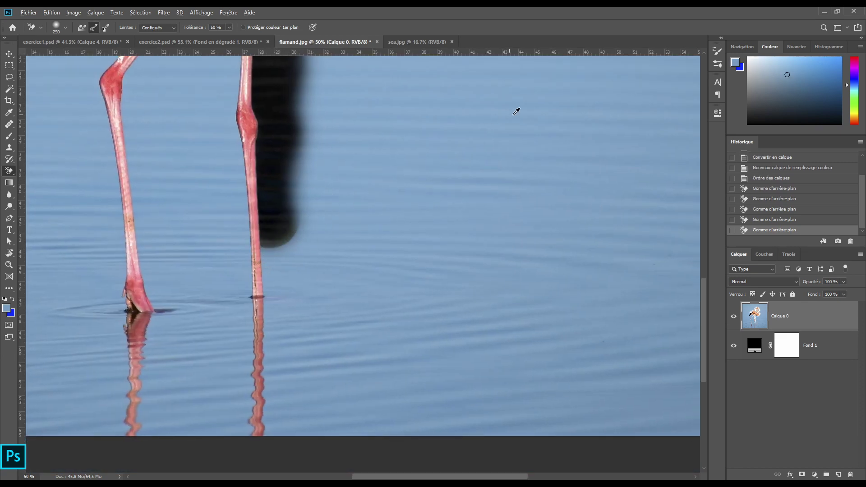
left_click(499, 101, "alt")
mouse_move(291, 246)
left_mouse_down()
mouse_move(275, 267)
mouse_move(285, 310)
mouse_move(276, 362)
mouse_move(284, 413)
mouse_move(265, 438)
mouse_move(236, 436)
mouse_move(231, 235)
left_mouse_up()
left_click(287, 235)
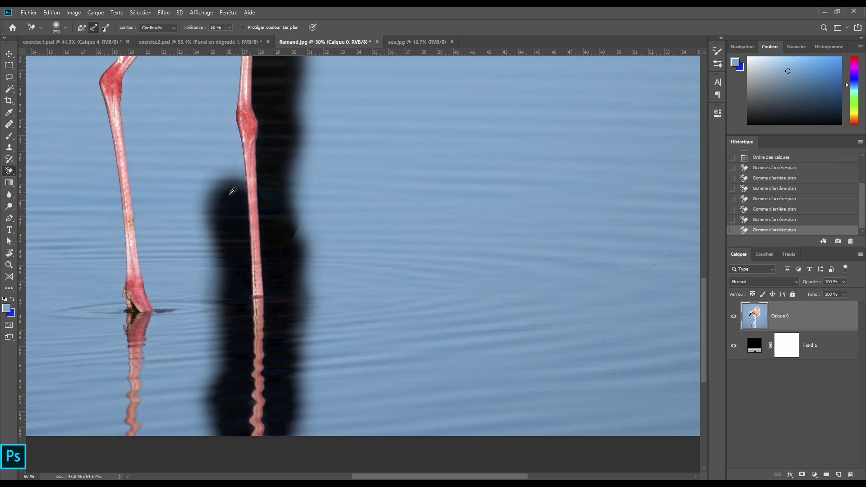
Sample the blue between the two legs and erase it along their inner sides up to the belly
left_click(232, 190, "alt")
mouse_move(256, 187)
left_mouse_down()
mouse_move(221, 195)
mouse_move(219, 95)
left_mouse_up()
mouse_move(234, 131)
left_mouse_down()
mouse_move(235, 260)
mouse_move(243, 245)
mouse_move(245, 326)
mouse_move(256, 136)
mouse_move(245, 125)
mouse_move(233, 160)
mouse_move(220, 152)
mouse_move(166, 221)
mouse_move(165, 248)
mouse_move(140, 259)
mouse_move(151, 288)
mouse_move(161, 235)
mouse_move(155, 379)
left_mouse_up()
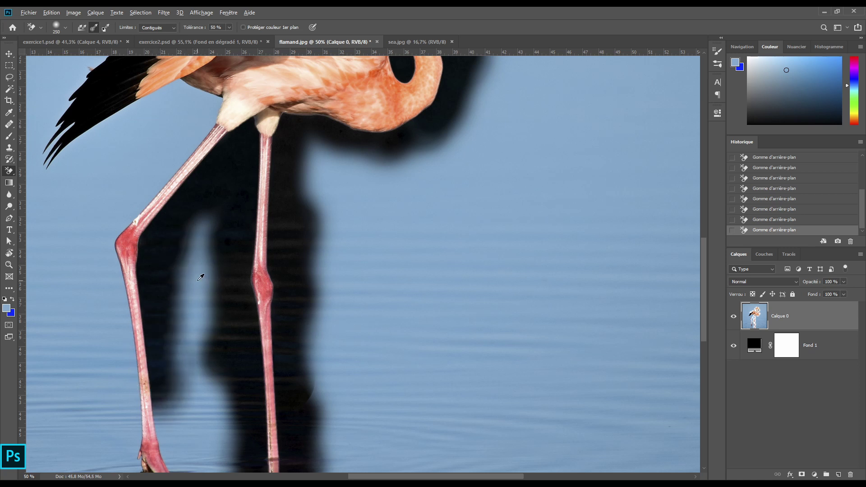
left_click(197, 281, "alt")
left_click_drag(170, 318, 170, 409)
Sample the darker water and erase around the bent leg's foot and reflection and up its outer side to the knee
left_click(567, 129, "alt")
left_click_drag(278, 391, 448, 161)
key("ctrl+r")
left_click(666, 362, "alt")
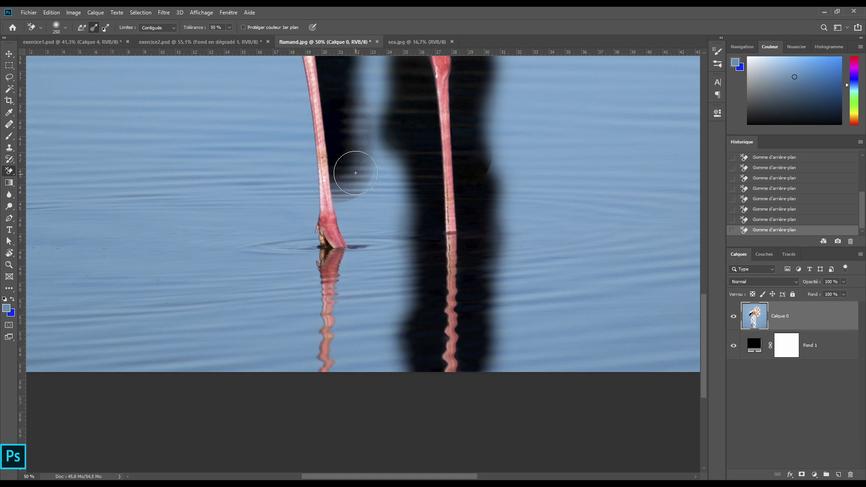
mouse_move(348, 170)
left_mouse_down()
mouse_move(341, 324)
mouse_move(349, 369)
mouse_move(314, 386)
mouse_move(300, 356)
mouse_move(310, 370)
mouse_move(314, 304)
mouse_move(299, 223)
mouse_move(313, 178)
mouse_move(290, 116)
left_mouse_up()
left_click_drag(287, 153, 230, 326)
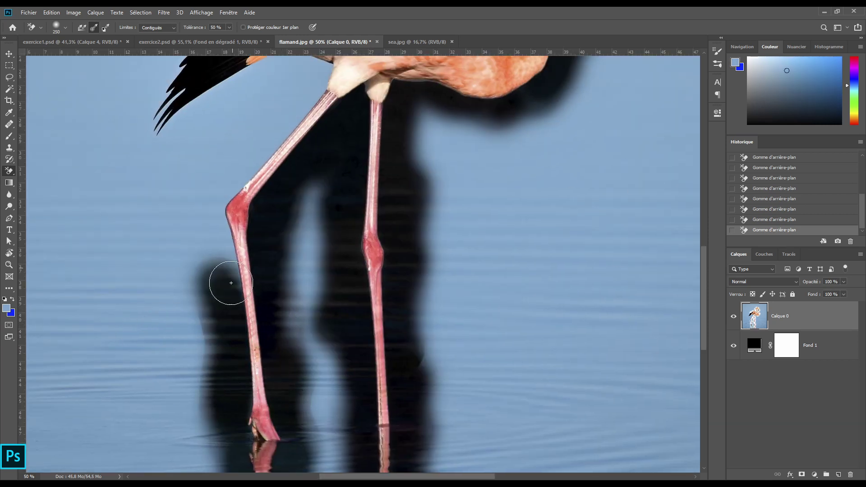
left_click(212, 248)
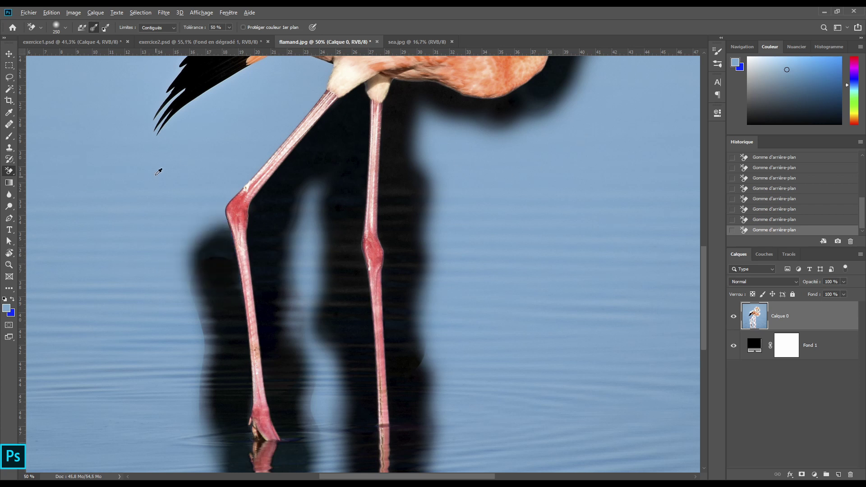
left_click(139, 191, "alt")
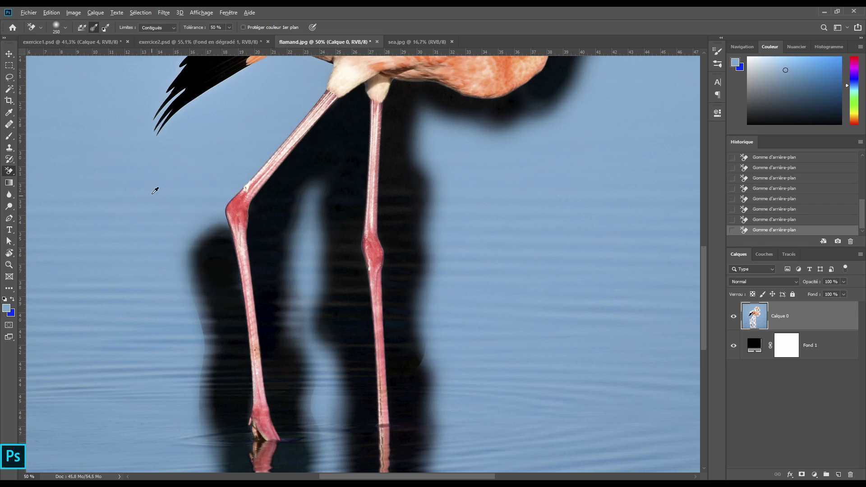
left_click(224, 223)
left_click(51, 13)
left_click(60, 24)
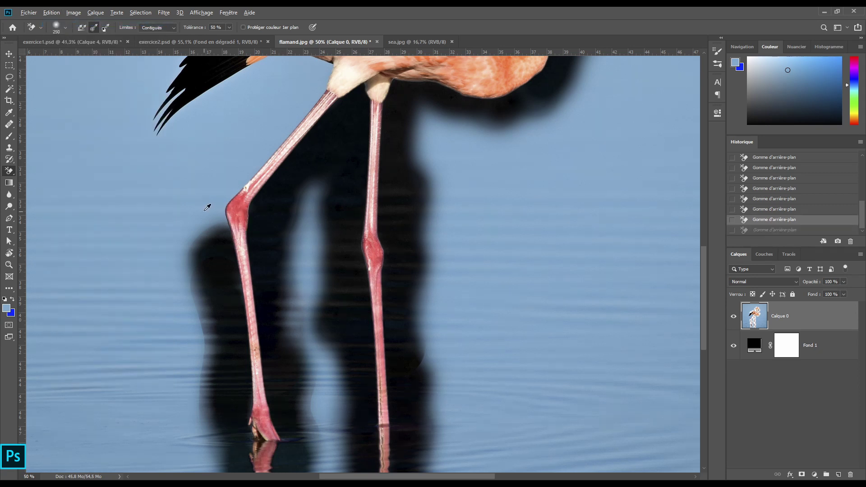
Sample the blue beside the bent leg's knee and erase along the upper leg, under the wing and around the tail feathers
left_click(192, 166, "alt")
mouse_move(217, 220)
left_mouse_down()
mouse_move(205, 221)
mouse_move(234, 145)
mouse_move(280, 109)
mouse_move(299, 73)
left_mouse_up()
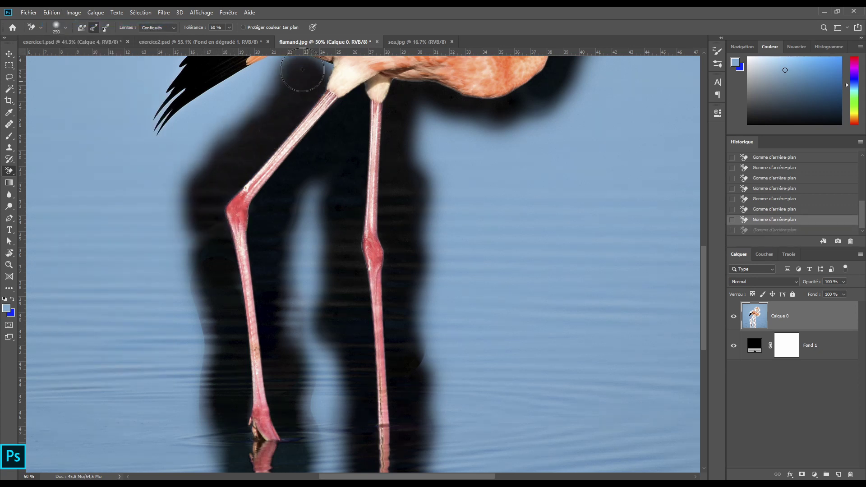
left_click_drag(235, 153, 243, 293)
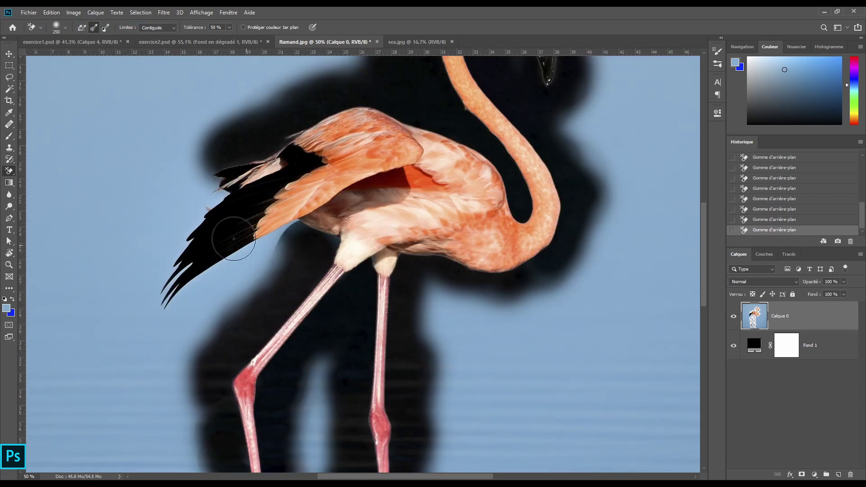
mouse_move(272, 227)
left_mouse_down()
mouse_move(313, 231)
mouse_move(282, 246)
mouse_move(242, 233)
mouse_move(333, 239)
mouse_move(185, 260)
left_mouse_up()
mouse_move(237, 268)
left_mouse_down()
mouse_move(218, 282)
mouse_move(241, 285)
mouse_move(268, 235)
mouse_move(252, 276)
mouse_move(225, 276)
mouse_move(246, 260)
mouse_move(197, 282)
left_mouse_up()
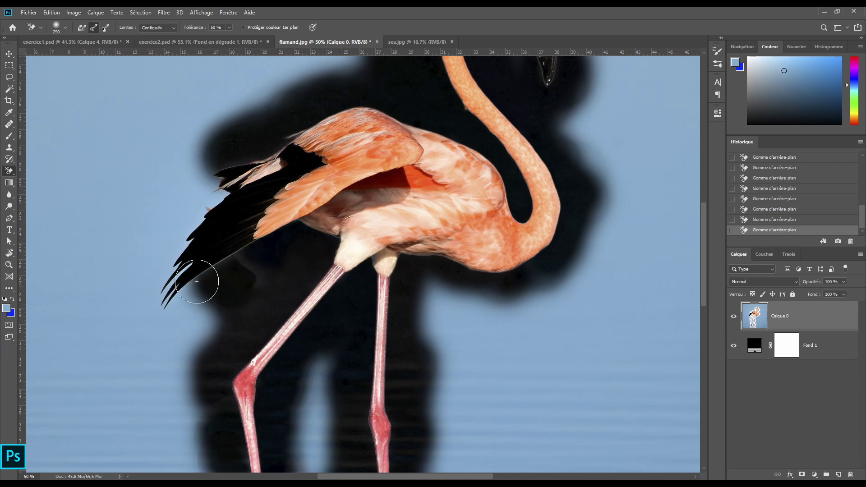
mouse_move(187, 312)
left_mouse_down()
mouse_move(172, 343)
mouse_move(139, 287)
mouse_move(178, 274)
mouse_move(154, 267)
mouse_move(187, 245)
mouse_move(195, 215)
mouse_move(178, 226)
mouse_move(207, 190)
mouse_move(216, 200)
mouse_move(205, 186)
mouse_move(123, 227)
left_mouse_up()
mouse_move(137, 149)
left_mouse_down()
mouse_move(93, 358)
mouse_move(110, 151)
left_mouse_up()
Load the erased flamingo layer's pixels as a selection and add a layer mask to Calque 0 from it
scroll(386, 266, "down", 5)
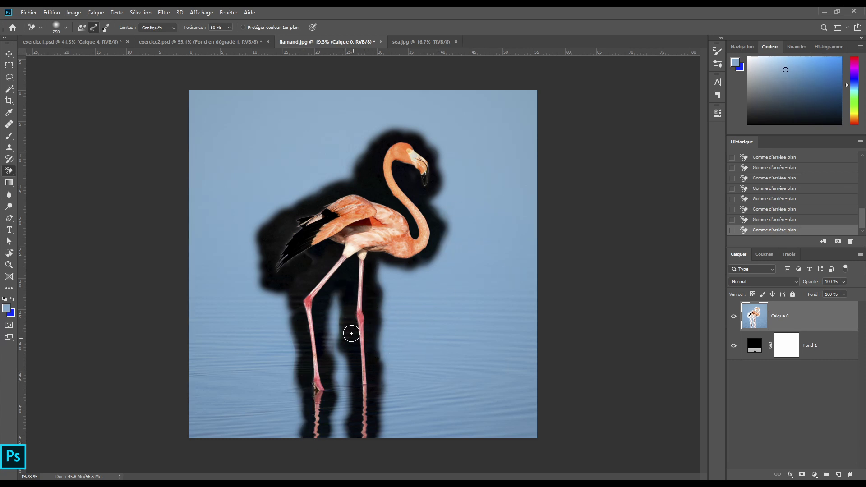
left_click(492, 203, "alt")
key("ctrl+shift+d")
key("ctrl+d")
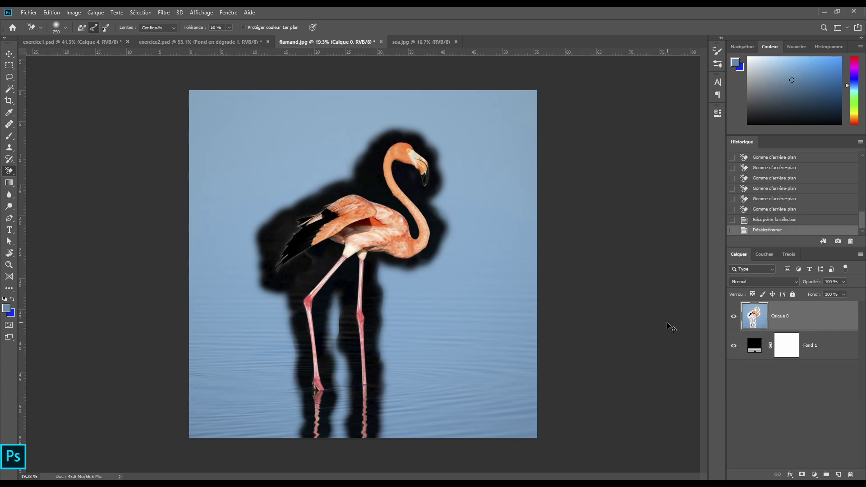
left_click(756, 318, "ctrl")
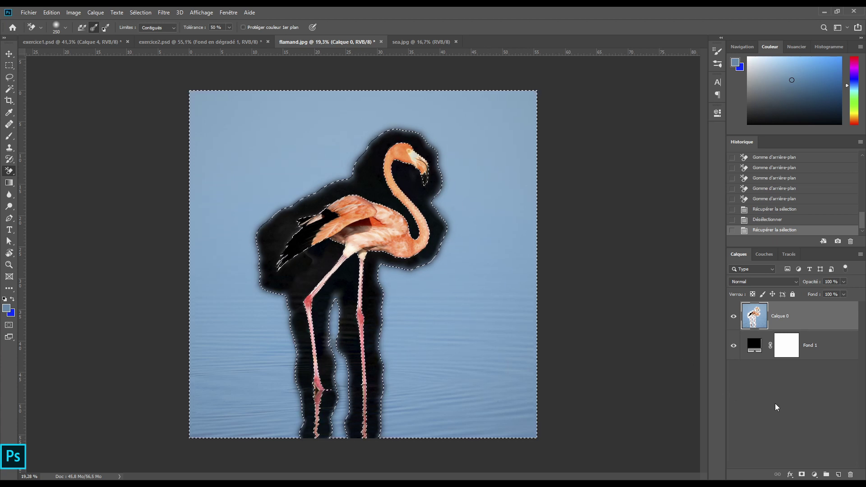
left_click(802, 475)
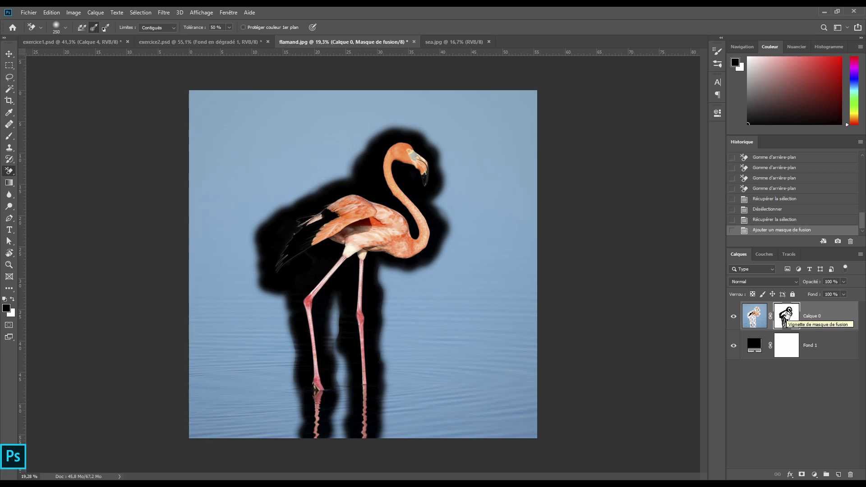
Load the new mask as a selection, clear that selection and display the mask alone on the canvas
left_click(785, 319, "ctrl")
key("ctrl+d")
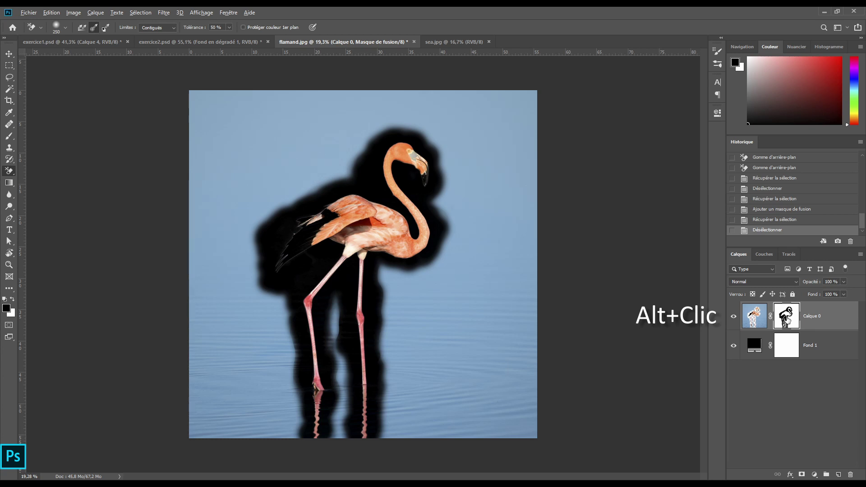
left_click(787, 318, "alt")
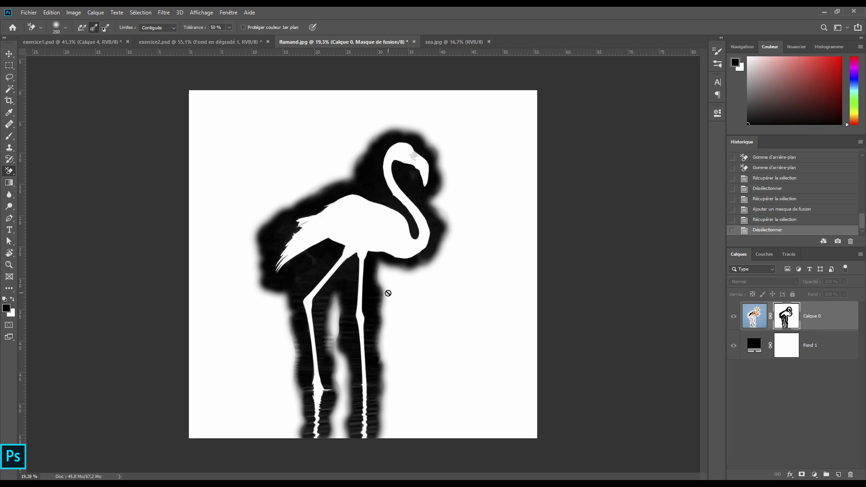
Paint the outer background of the mask black with a 700 px brush at 100 % flow
left_click(9, 136)
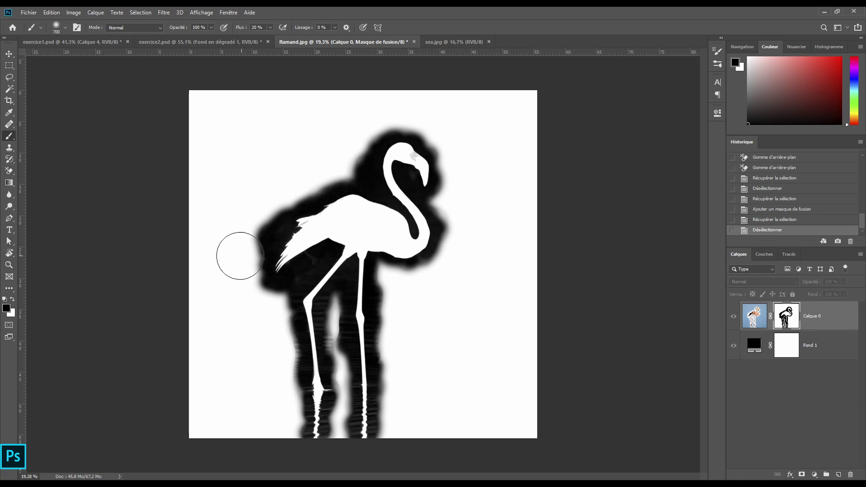
left_click_drag(240, 30, 280, 29)
mouse_move(222, 118)
left_mouse_down()
mouse_move(213, 170)
mouse_move(208, 118)
mouse_move(264, 102)
mouse_move(516, 95)
mouse_move(533, 127)
mouse_move(518, 249)
mouse_move(534, 394)
mouse_move(524, 439)
mouse_move(478, 433)
mouse_move(481, 408)
mouse_move(523, 379)
mouse_move(516, 369)
mouse_move(435, 417)
mouse_move(421, 406)
left_mouse_up()
scroll(453, 355, "up", 3)
left_click_drag(453, 355, 339, 250)
Raise the brush hardness to its maximum and paint black over the white background beside the straight leg and body
right_click(386, 217)
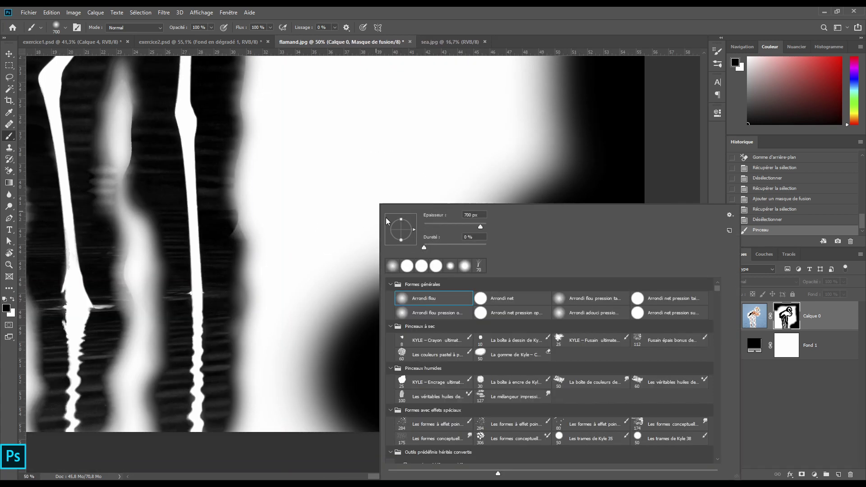
left_click_drag(424, 249, 490, 248)
mouse_move(507, 133)
left_mouse_down()
mouse_move(418, 194)
mouse_move(302, 413)
left_mouse_up()
left_click_drag(288, 418, 285, 178)
left_click_drag(327, 166, 333, 253)
mouse_move(489, 366)
left_mouse_down()
mouse_move(503, 142)
mouse_move(507, 315)
mouse_move(498, 332)
left_mouse_up()
left_click_drag(480, 206, 374, 366)
Reduce the brush to 300 px and paint the mask black in front of the chest and beak and above the head
key("bracketleft")
key("bracketleft")
key("bracketleft")
key("bracketleft")
mouse_move(325, 420)
left_mouse_down()
mouse_move(256, 363)
mouse_move(207, 426)
mouse_move(203, 286)
mouse_move(324, 276)
mouse_move(310, 292)
mouse_move(389, 141)
mouse_move(495, 158)
mouse_move(465, 395)
left_mouse_up()
mouse_move(475, 312)
left_mouse_down()
mouse_move(499, 176)
mouse_move(434, 111)
mouse_move(134, 109)
mouse_move(479, 119)
left_mouse_up()
mouse_move(247, 130)
left_mouse_down()
mouse_move(470, 132)
mouse_move(654, 188)
mouse_move(356, 150)
left_mouse_up()
mouse_move(366, 106)
left_mouse_down()
mouse_move(457, 130)
mouse_move(391, 153)
mouse_move(402, 252)
mouse_move(365, 309)
mouse_move(387, 437)
left_mouse_up()
left_click_drag(309, 276, 379, 284)
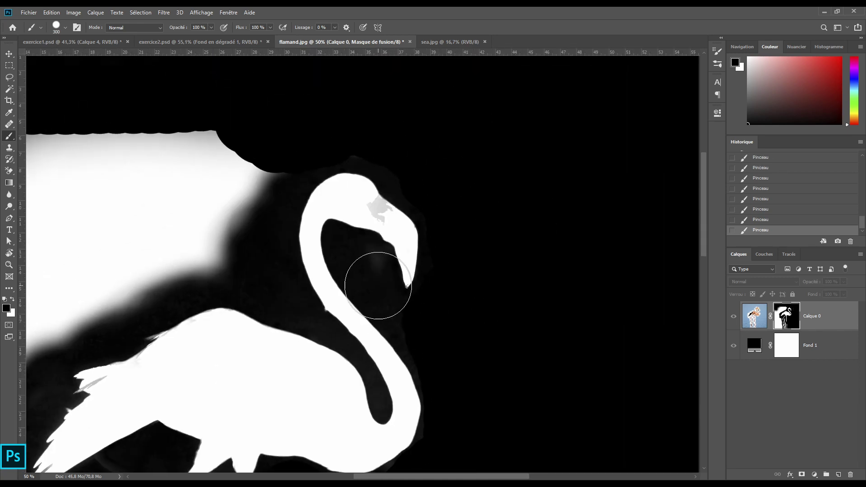
Reduce the brush to 150 px and paint black inside the neck curve and along the white area behind the head
key("bracketleft")
key("bracketleft")
key("bracketleft")
key("bracketleft")
mouse_move(344, 243)
left_mouse_down()
mouse_move(373, 259)
mouse_move(400, 328)
mouse_move(362, 285)
mouse_move(419, 327)
left_mouse_up()
mouse_move(280, 168)
left_mouse_down()
mouse_move(223, 136)
mouse_move(165, 155)
left_mouse_up()
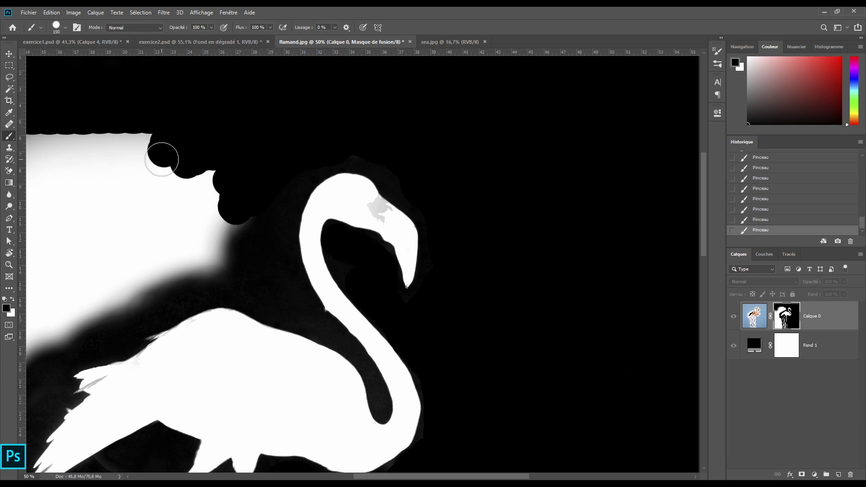
Enlarge the brush and paint black over the remaining white background behind the flamingo's back and tail
key("bracketright")
key("bracketright")
key("bracketright")
key("bracketright")
key("bracketright")
key("bracketright")
mouse_move(233, 203)
left_mouse_down()
mouse_move(517, 212)
mouse_move(120, 170)
mouse_move(395, 262)
mouse_move(309, 332)
mouse_move(283, 405)
mouse_move(236, 110)
mouse_move(207, 285)
mouse_move(261, 386)
mouse_move(262, 194)
left_mouse_up()
mouse_move(306, 243)
left_mouse_down()
mouse_move(293, 388)
mouse_move(149, 401)
mouse_move(174, 51)
mouse_move(230, 271)
mouse_move(224, 310)
left_mouse_up()
scroll(269, 350, "down", 6)
left_click_drag(256, 214, 250, 326)
Paint black between the legs with a 200 px brush and around the bent leg's reflection with a 400 px brush
key("bracketleft")
key("bracketleft")
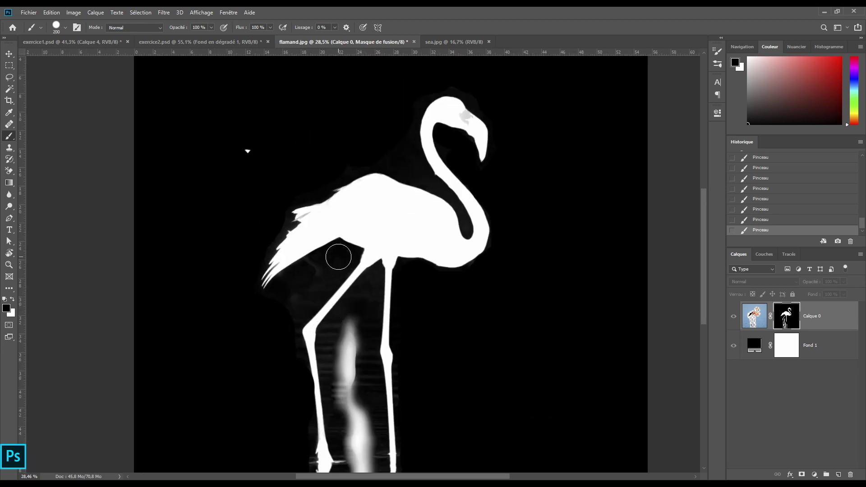
mouse_move(338, 257)
left_mouse_down()
mouse_move(314, 270)
mouse_move(335, 266)
mouse_move(303, 293)
left_mouse_up()
mouse_move(371, 288)
left_mouse_down()
mouse_move(333, 346)
mouse_move(345, 323)
mouse_move(335, 359)
mouse_move(356, 335)
mouse_move(365, 371)
mouse_move(364, 334)
mouse_move(363, 398)
mouse_move(360, 336)
mouse_move(310, 205)
mouse_move(329, 223)
mouse_move(326, 336)
left_mouse_up()
key("bracketright")
mouse_move(263, 344)
left_mouse_down()
mouse_move(259, 272)
mouse_move(259, 340)
left_mouse_up()
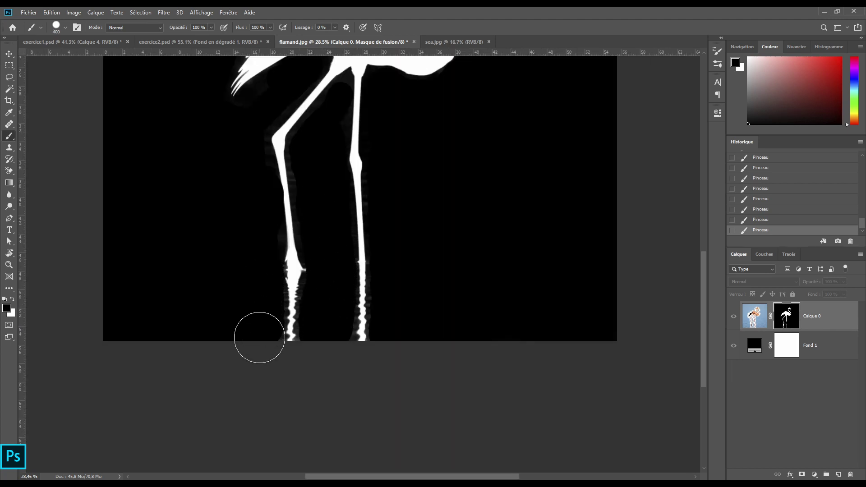
scroll(360, 190, "down", 1)
scroll(365, 196, "down", 6)
scroll(365, 196, "up", 10)
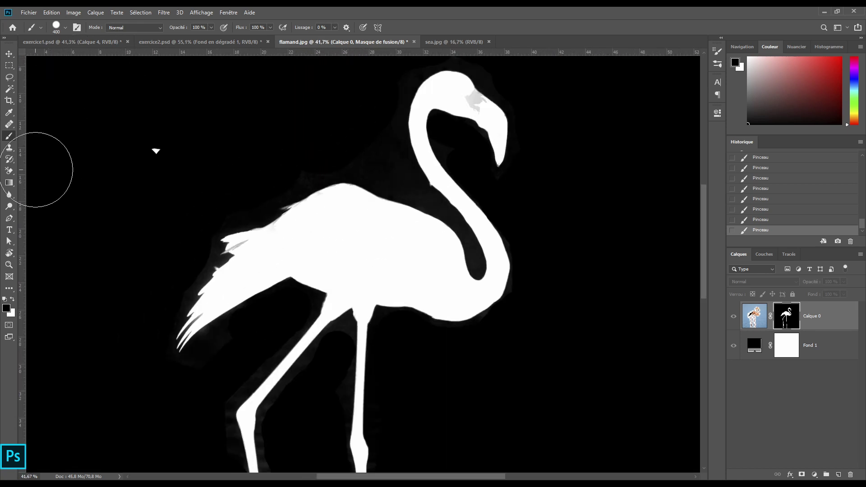
Set the brush mode to Incrustation and paint the grey patch near the beak white at 80 px
left_click(131, 28)
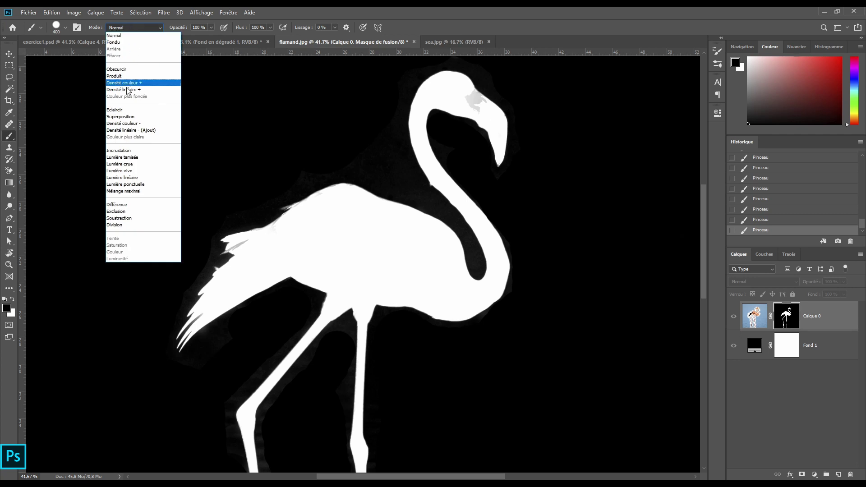
left_click(120, 151)
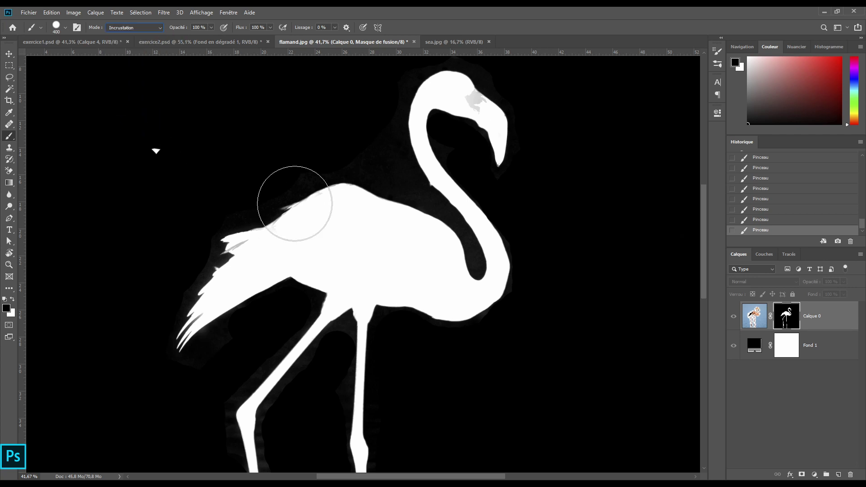
left_click(471, 86, "ctrl")
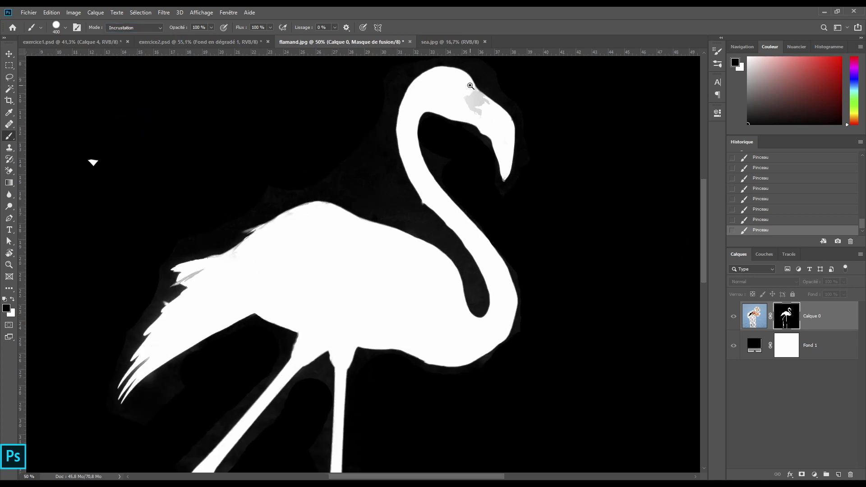
left_click(471, 85, "ctrl")
left_click(471, 85, "ctrl")
left_click(471, 85, "ctrl")
mouse_move(478, 116)
left_mouse_down()
mouse_move(382, 164)
mouse_move(360, 165)
left_mouse_up()
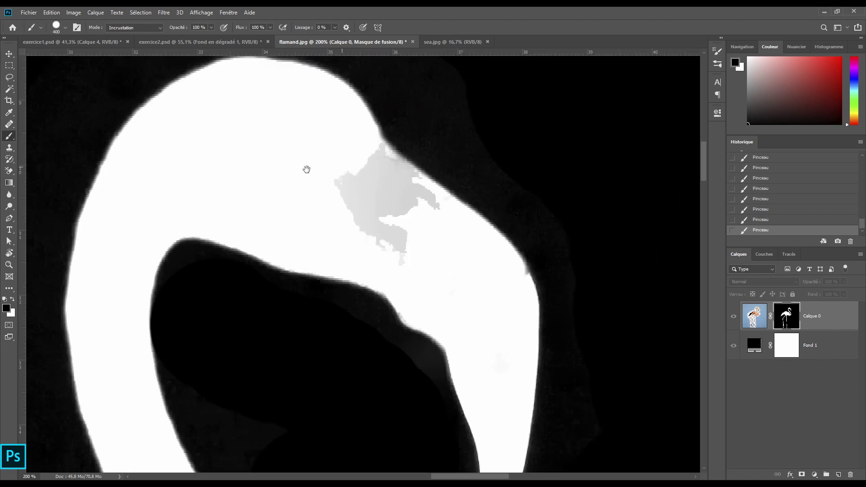
key("bracketleft")
key("bracketleft")
key("bracketleft")
key("bracketleft")
key("bracketleft")
key("bracketleft")
key("bracketleft")
key("bracketleft")
mouse_move(270, 220)
left_mouse_down()
mouse_move(372, 219)
mouse_move(361, 223)
mouse_move(403, 246)
mouse_move(351, 170)
mouse_move(358, 171)
mouse_move(457, 246)
mouse_move(483, 297)
left_mouse_up()
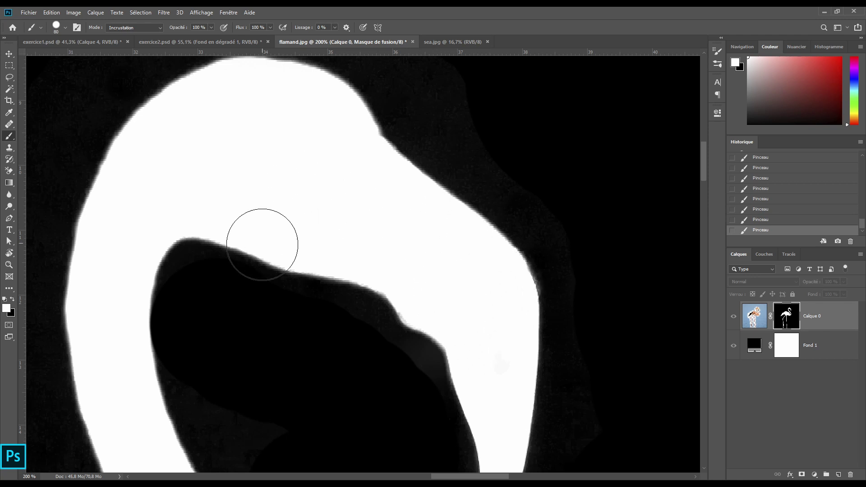
Paint white over the grey patches along the flamingo's back and wing, and undo the last stroke
scroll(263, 243, "down", 3)
scroll(264, 243, "down", 4)
left_click_drag(271, 386, 379, 231)
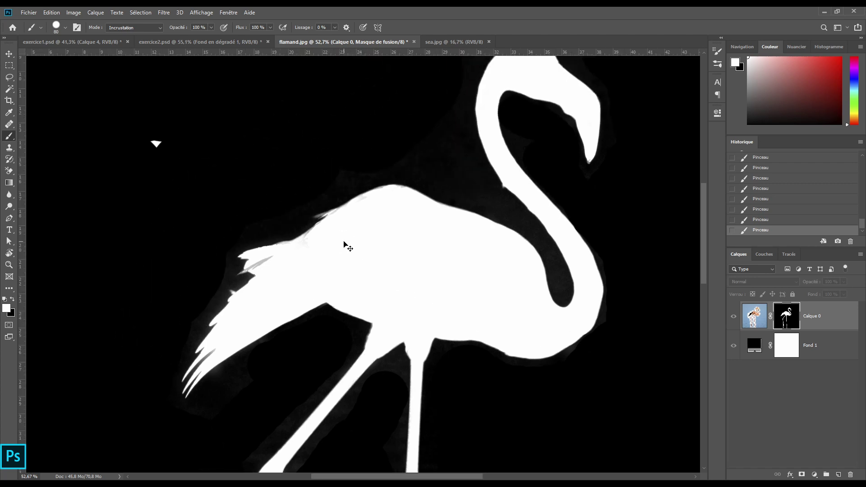
left_click(356, 220, "ctrl")
left_click(356, 220, "ctrl")
left_click(356, 221, "ctrl")
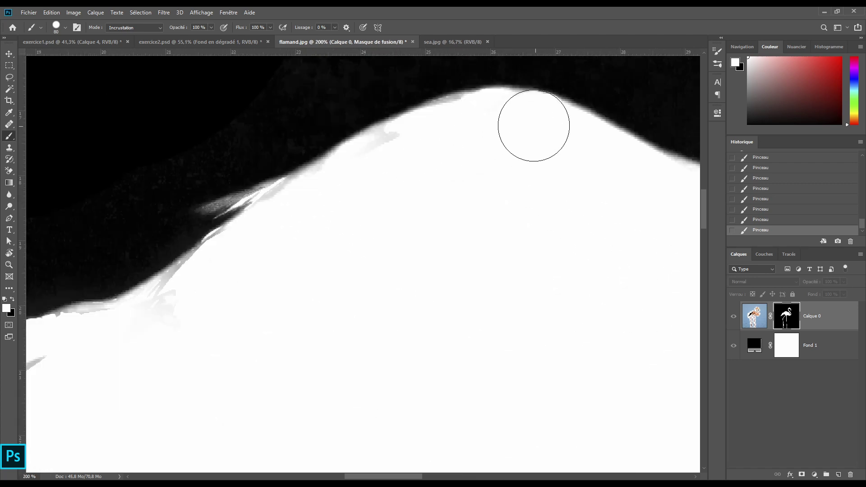
mouse_move(470, 126)
left_mouse_down()
mouse_move(422, 141)
mouse_move(277, 224)
mouse_move(285, 214)
mouse_move(227, 218)
mouse_move(245, 239)
mouse_move(154, 323)
mouse_move(123, 333)
mouse_move(352, 291)
mouse_move(416, 261)
mouse_move(370, 239)
mouse_move(335, 253)
mouse_move(298, 292)
mouse_move(250, 296)
mouse_move(227, 316)
left_mouse_up()
left_click_drag(315, 387, 261, 162)
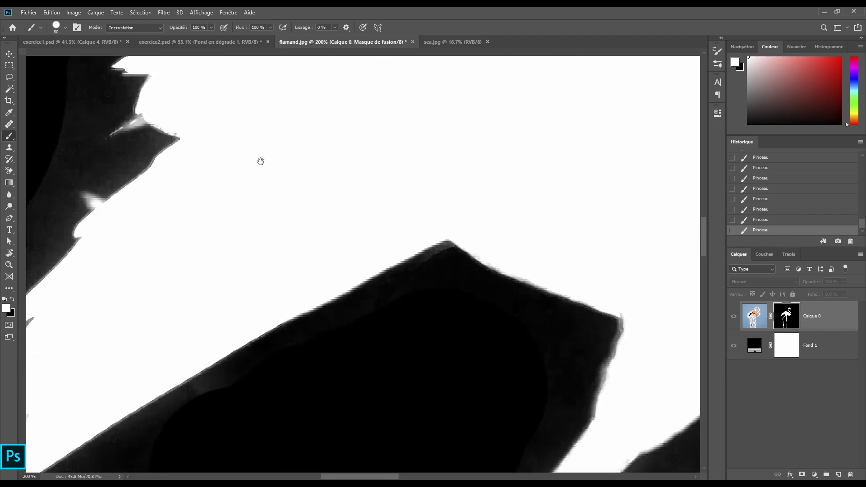
scroll(282, 212, "down", 6)
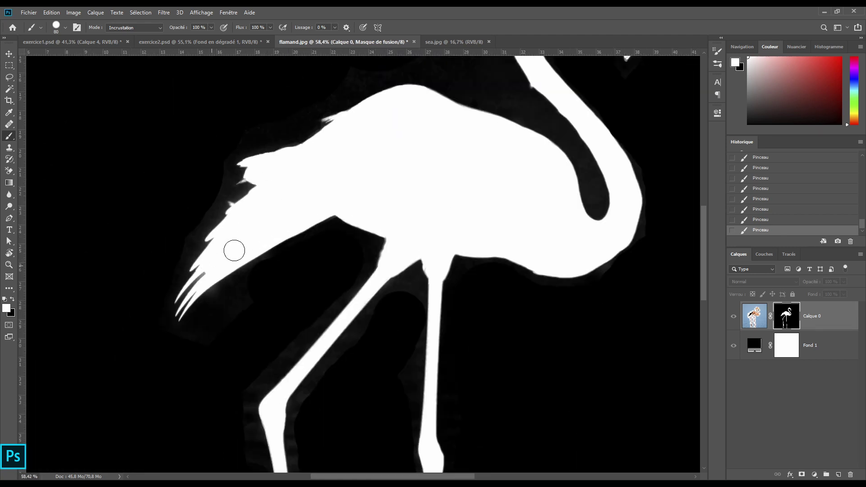
left_click(44, 14)
left_click(50, 19)
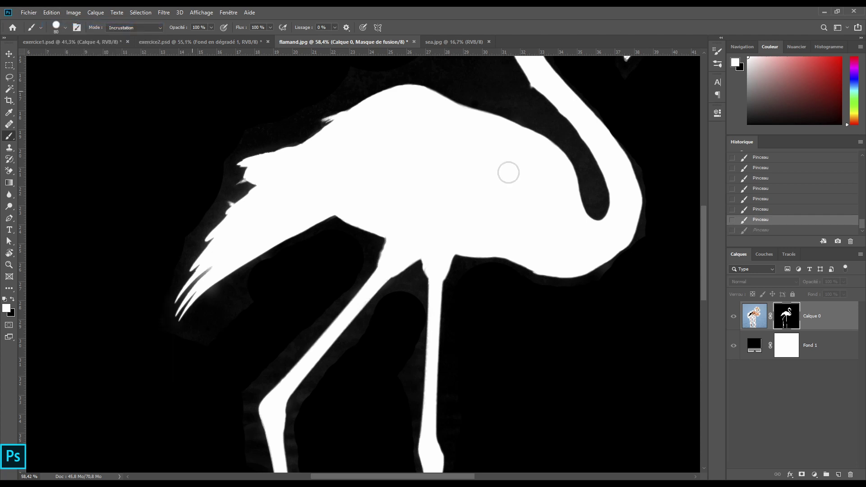
Swap the foreground colour to black and paint over the grey haze along the outer side of the bent leg
left_click_drag(454, 213, 373, 104)
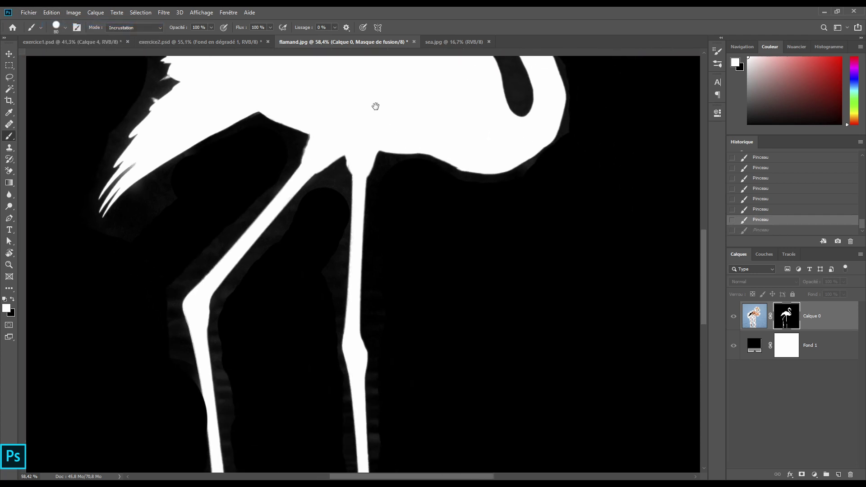
left_click_drag(350, 288, 447, 239)
key("ctrl+r")
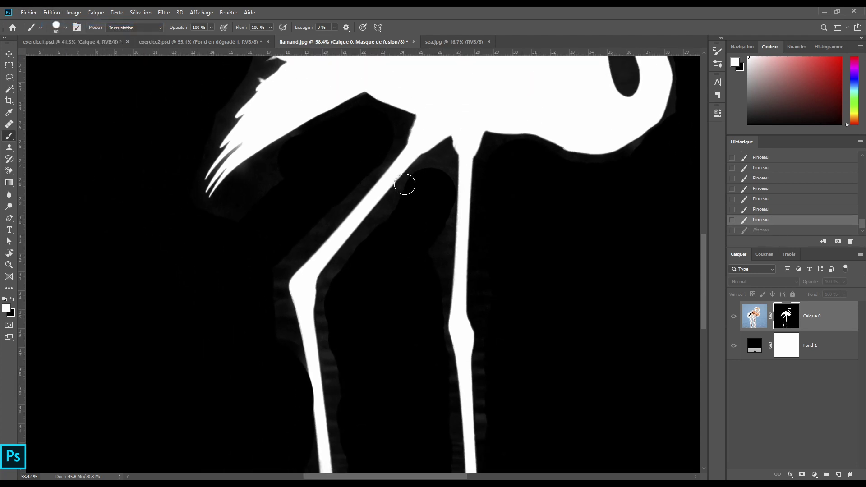
key("x")
left_click(394, 142, "ctrl")
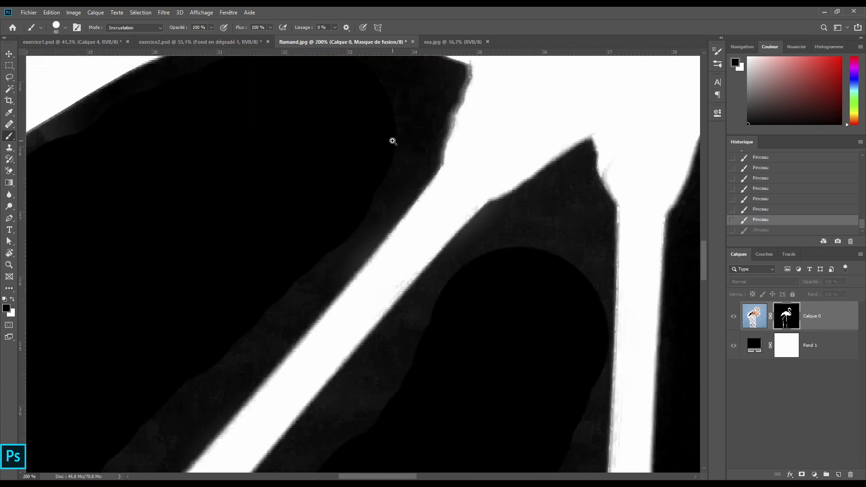
mouse_move(416, 105)
left_mouse_down()
mouse_move(346, 230)
mouse_move(196, 393)
left_mouse_up()
mouse_move(135, 411)
left_mouse_down()
mouse_move(254, 110)
mouse_move(114, 317)
mouse_move(105, 352)
left_mouse_up()
left_click_drag(105, 352, 158, 129)
left_click_drag(158, 129, 247, 432)
mouse_move(247, 432)
left_mouse_down()
mouse_move(186, 176)
mouse_move(219, 417)
left_mouse_up()
left_click_drag(219, 417, 243, 248)
left_click_drag(261, 202, 258, 423)
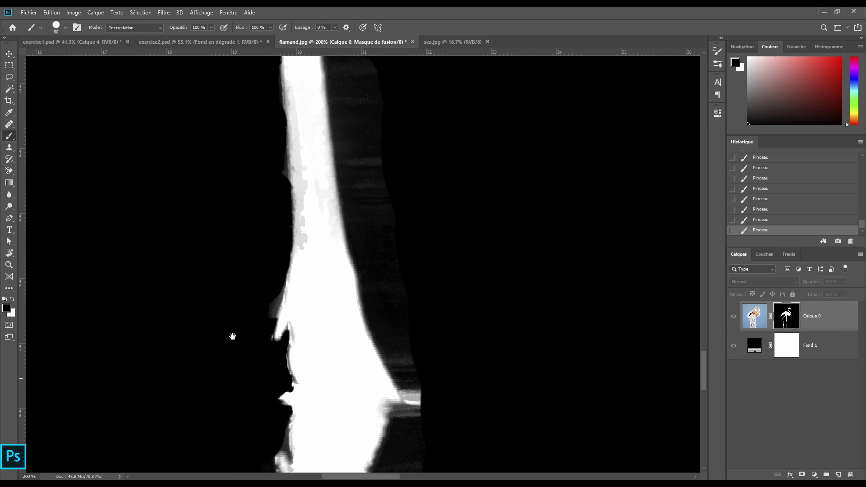
Paint black along the outer edge of the bent leg's foot and reflection, down to the end of the image
left_click_drag(232, 337, 249, 115)
mouse_move(246, 271)
left_mouse_down()
mouse_move(270, 412)
mouse_move(228, 211)
left_mouse_up()
mouse_move(259, 270)
left_mouse_down()
mouse_move(252, 388)
mouse_move(266, 411)
left_mouse_up()
left_click_drag(244, 394, 243, 224)
left_click_drag(264, 252, 276, 296)
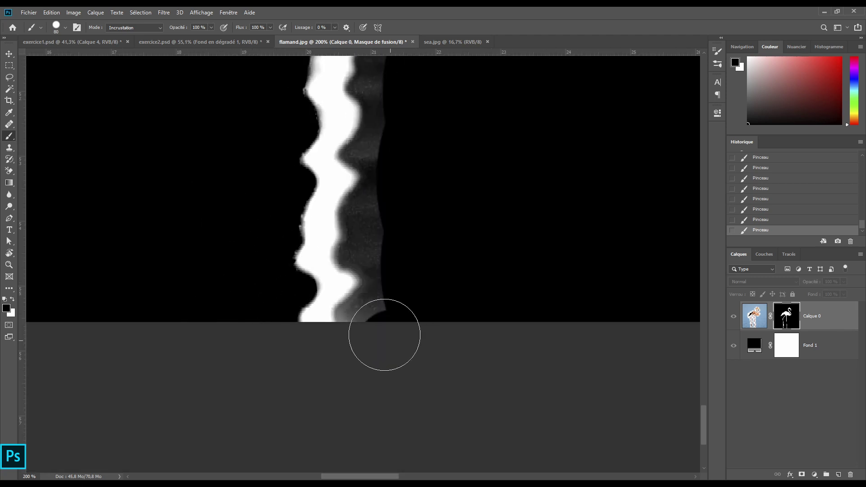
Paint black along the inner side of the bent leg's reflection and foot, shrinking the brush and enlarging it again to 70 px
mouse_move(383, 334)
left_mouse_down()
mouse_move(402, 273)
mouse_move(387, 236)
left_mouse_up()
key("bracketleft")
key("bracketleft")
key("bracketleft")
key("bracketleft")
mouse_move(357, 205)
left_mouse_down()
mouse_move(374, 101)
mouse_move(376, 309)
left_mouse_up()
mouse_move(374, 280)
left_mouse_down()
mouse_move(366, 224)
mouse_move(407, 116)
left_mouse_up()
left_click_drag(436, 171, 387, 332)
mouse_move(356, 248)
left_mouse_down()
mouse_move(357, 199)
mouse_move(373, 176)
mouse_move(362, 118)
mouse_move(371, 299)
left_mouse_up()
key("bracketright")
key("bracketright")
key("bracketright")
left_click_drag(379, 167, 380, 382)
left_click_drag(348, 363, 315, 117)
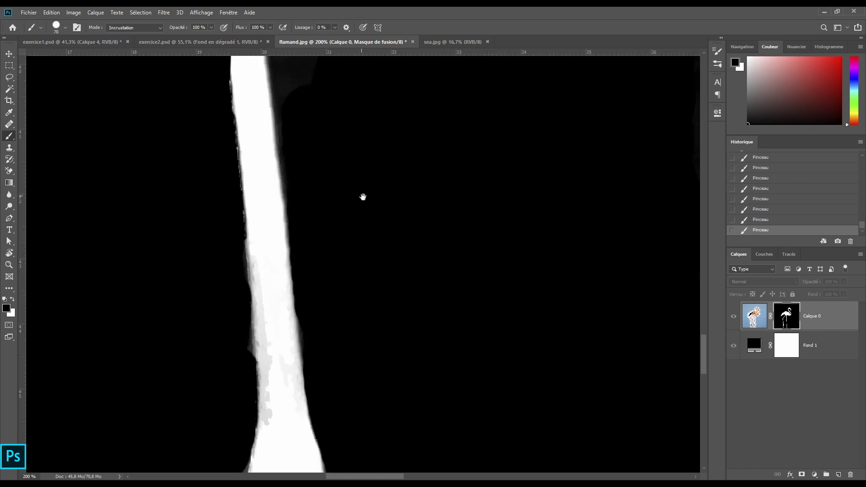
Paint black over the grey haze along the inner side of the bent leg, up to the knee
left_click_drag(362, 195, 366, 393)
left_click_drag(316, 381, 286, 116)
left_click_drag(315, 174, 323, 335)
left_click_drag(304, 332, 274, 108)
left_click_drag(295, 252, 309, 424)
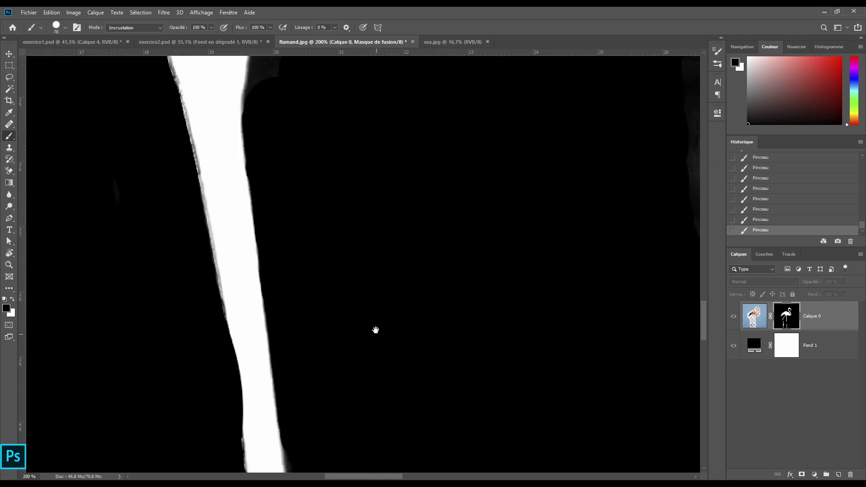
left_click_drag(340, 63, 341, 345)
mouse_move(290, 347)
left_mouse_down()
mouse_move(288, 290)
mouse_move(440, 100)
mouse_move(218, 309)
left_mouse_up()
Paint black over the haze between the thighs and down the inner side of the straight leg and its reflection
mouse_move(312, 214)
left_mouse_down()
mouse_move(235, 303)
mouse_move(474, 194)
mouse_move(441, 418)
left_mouse_up()
left_click_drag(450, 377, 378, 173)
left_click_drag(404, 209, 378, 443)
left_click_drag(318, 380, 261, 119)
left_click_drag(321, 198, 354, 404)
left_click_drag(300, 382, 265, 89)
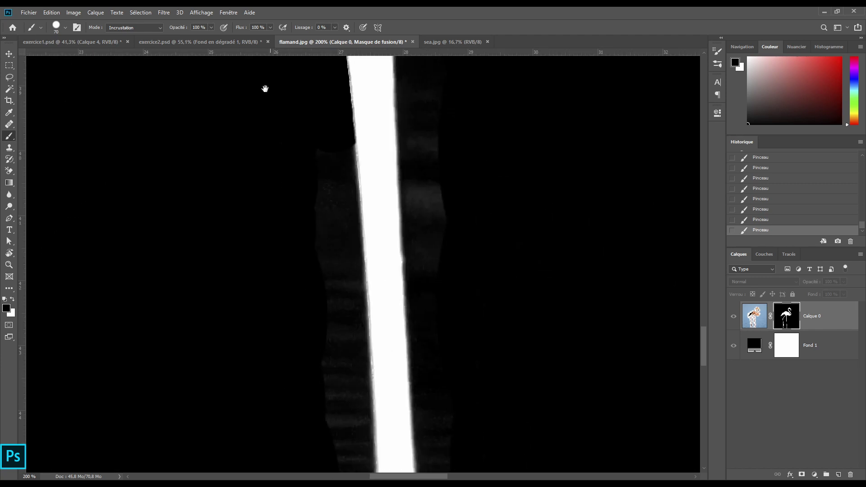
left_click_drag(325, 147, 338, 426)
left_click_drag(316, 381, 289, 156)
left_click_drag(317, 263, 326, 429)
left_click_drag(311, 383, 320, 154)
Paint black up the outer side of the straight leg and along the belly and breast
mouse_move(331, 212)
left_mouse_down()
mouse_move(333, 293)
mouse_move(319, 253)
mouse_move(300, 412)
mouse_move(329, 247)
left_mouse_up()
mouse_move(416, 334)
left_mouse_down()
mouse_move(436, 218)
mouse_move(516, 282)
mouse_move(423, 195)
mouse_move(448, 145)
mouse_move(476, 470)
left_mouse_up()
left_click_drag(434, 195, 418, 426)
left_click_drag(385, 213, 402, 440)
left_click_drag(490, 74, 327, 433)
left_click_drag(257, 218, 635, 292)
left_click_drag(613, 319, 368, 315)
mouse_move(314, 294)
left_mouse_down()
mouse_move(559, 213)
mouse_move(437, 369)
left_mouse_up()
mouse_move(457, 345)
left_mouse_down()
mouse_move(527, 162)
mouse_move(486, 424)
left_mouse_up()
mouse_move(504, 406)
left_mouse_down()
mouse_move(408, 222)
mouse_move(516, 435)
left_mouse_up()
mouse_move(365, 186)
left_mouse_down()
mouse_move(489, 318)
mouse_move(472, 386)
left_mouse_up()
mouse_move(560, 266)
left_mouse_down()
mouse_move(625, 379)
mouse_move(662, 332)
mouse_move(685, 222)
left_mouse_up()
left_click_drag(556, 246, 535, 184)
Paint black over the haze inside the neck curve and around the beak and head
left_click_drag(371, 165, 395, 360)
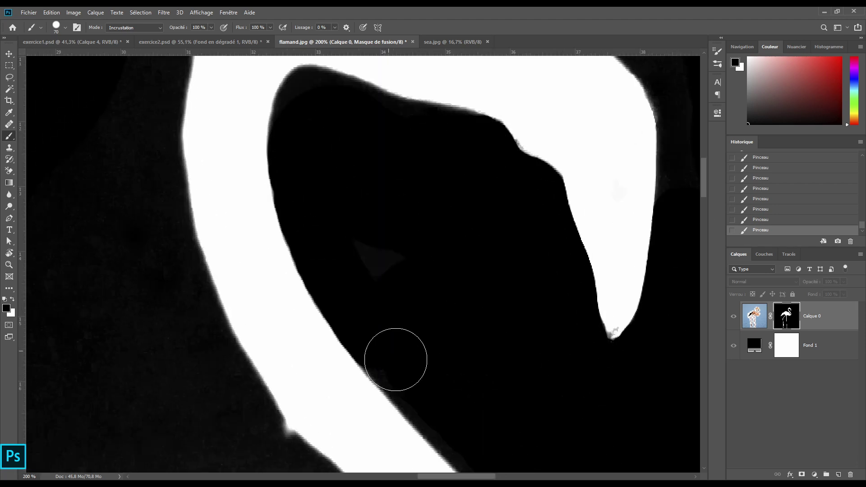
left_click_drag(587, 188, 374, 350)
left_click_drag(417, 187, 509, 385)
mouse_move(432, 314)
left_mouse_down()
mouse_move(399, 286)
mouse_move(244, 207)
mouse_move(141, 249)
left_mouse_up()
left_click_drag(177, 213, 444, 153)
Enlarge the brush to 100 px and paint the remaining grey background around the flamingo black, switching the brush mode to Normal
key("bracketright")
key("bracketright")
key("bracketright")
mouse_move(415, 190)
left_mouse_down()
mouse_move(320, 240)
mouse_move(372, 359)
left_mouse_up()
scroll(303, 315, "down", 10)
scroll(250, 316, "right", 4)
mouse_move(380, 389)
left_mouse_down()
mouse_move(305, 226)
mouse_move(326, 312)
left_mouse_up()
mouse_move(161, 85)
left_mouse_down()
mouse_move(341, 311)
mouse_move(118, 180)
left_mouse_up()
mouse_move(166, 230)
left_mouse_down()
mouse_move(352, 345)
mouse_move(232, 144)
left_mouse_up()
mouse_move(244, 215)
left_mouse_down()
mouse_move(292, 215)
mouse_move(433, 248)
left_mouse_up()
mouse_move(336, 273)
left_mouse_down()
mouse_move(143, 269)
mouse_move(385, 251)
left_mouse_up()
mouse_move(379, 255)
left_mouse_down()
mouse_move(330, 288)
mouse_move(118, 382)
left_mouse_up()
left_click_drag(118, 382, 498, 226)
left_click_drag(225, 393, 383, 240)
mouse_move(346, 262)
left_mouse_down()
mouse_move(136, 304)
mouse_move(329, 191)
left_mouse_up()
mouse_move(376, 264)
left_mouse_down()
mouse_move(209, 319)
mouse_move(317, 104)
left_mouse_up()
mouse_move(284, 203)
left_mouse_down()
mouse_move(226, 269)
mouse_move(188, 378)
left_mouse_up()
left_click_drag(188, 377, 268, 129)
mouse_move(268, 135)
left_mouse_down()
mouse_move(219, 205)
mouse_move(167, 425)
mouse_move(588, 145)
mouse_move(447, 341)
left_mouse_up()
mouse_move(493, 325)
left_mouse_down()
mouse_move(124, 462)
mouse_move(445, 181)
left_mouse_up()
left_click_drag(332, 313, 432, 254)
scroll(199, 269, "down", 8)
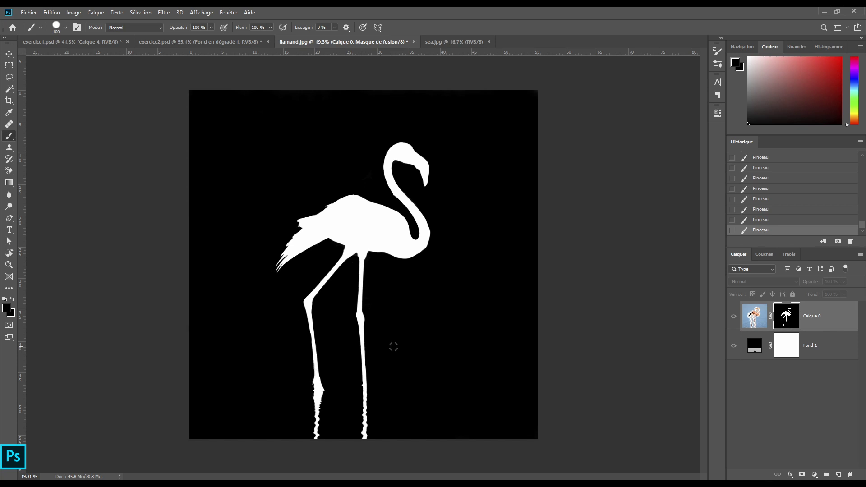
Leave the mask view and apply the layer mask of Calque 0
left_click(785, 318, "alt")
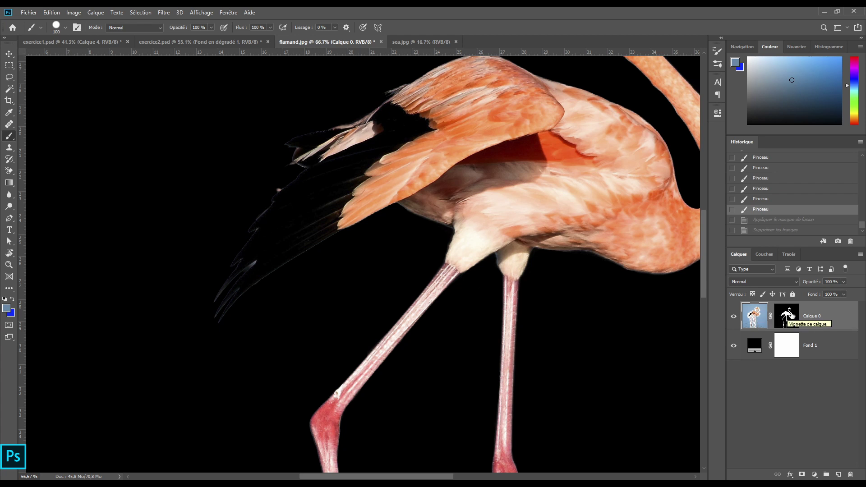
right_click(785, 316)
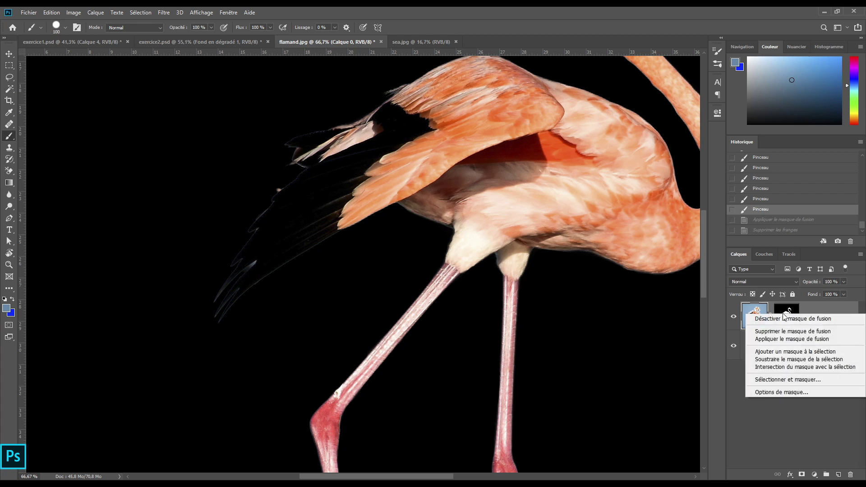
left_click(794, 341)
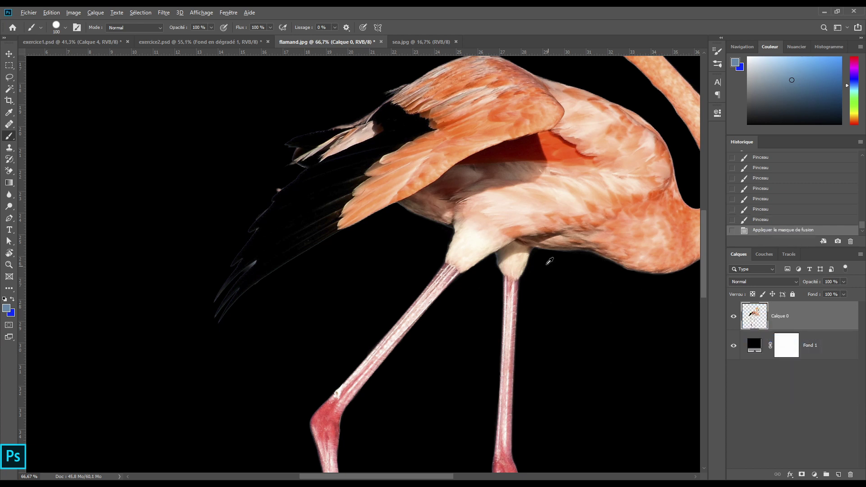
Hide the black Fond 1 fill layer to check the cut-out against transparency, and show it again
scroll(442, 253, "down", 5)
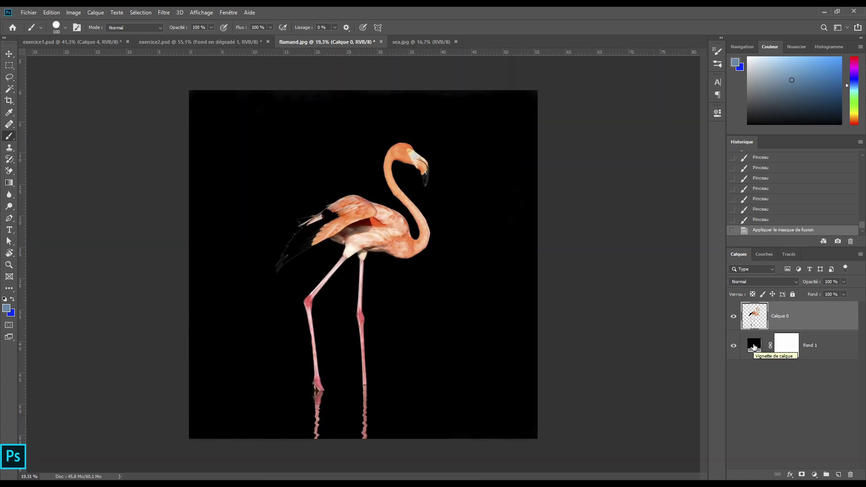
left_click(733, 346)
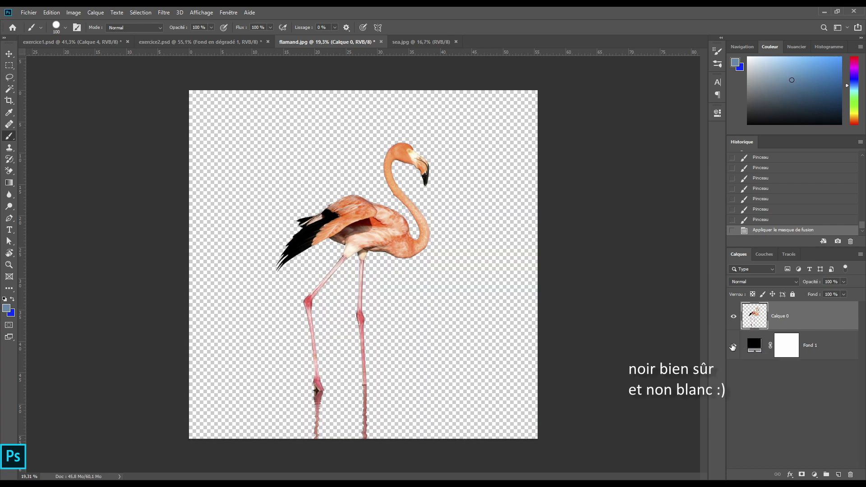
left_click(733, 346)
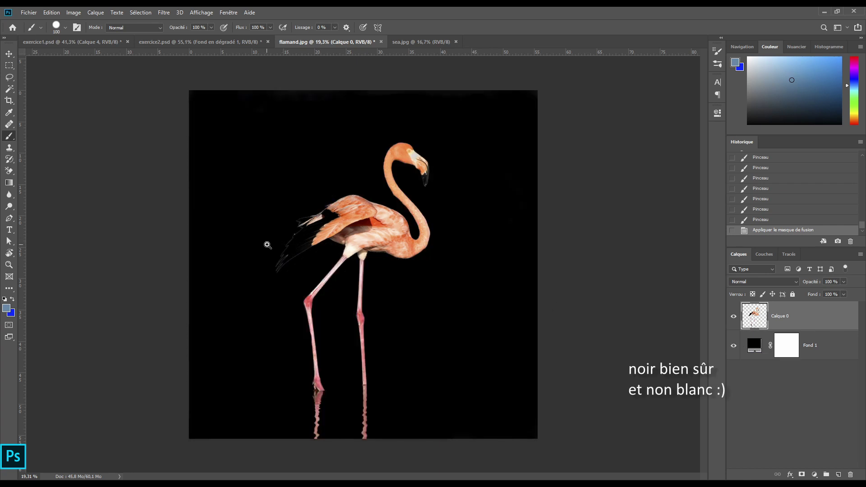
Remove the fringes of the flamingo layer with a width of 1 pixel and activate the Smudge tool
scroll(264, 254, "up", 5)
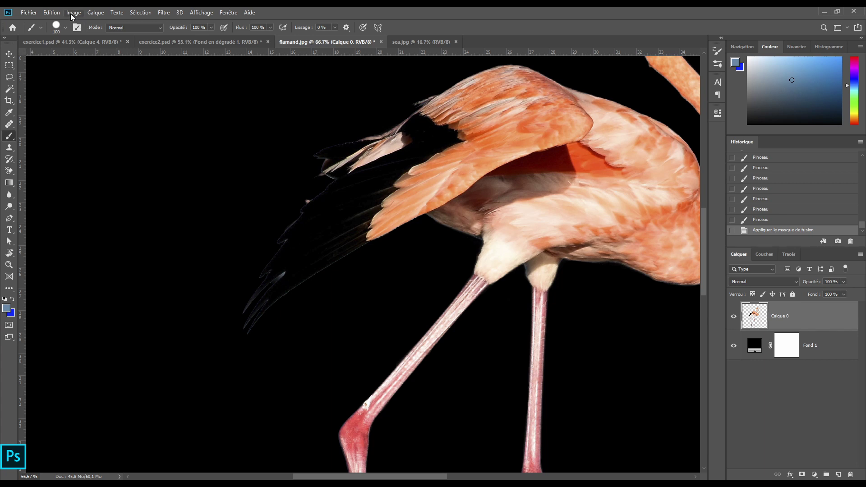
left_click(94, 13)
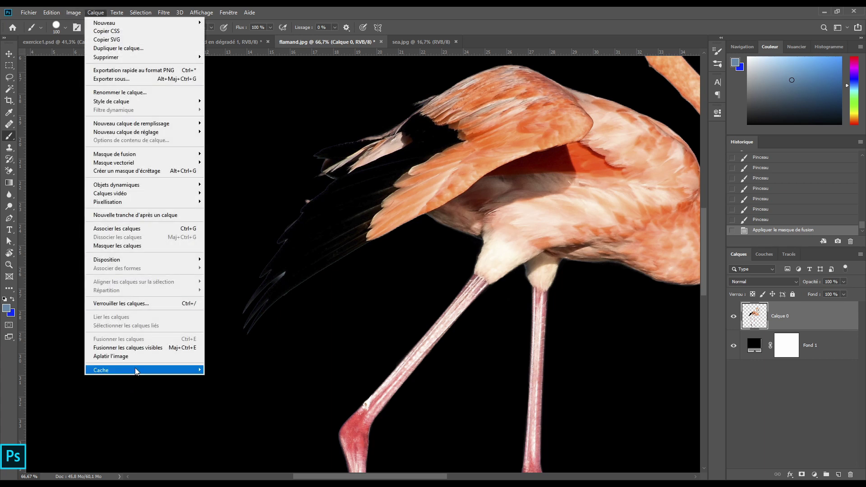
mouse_move(137, 372)
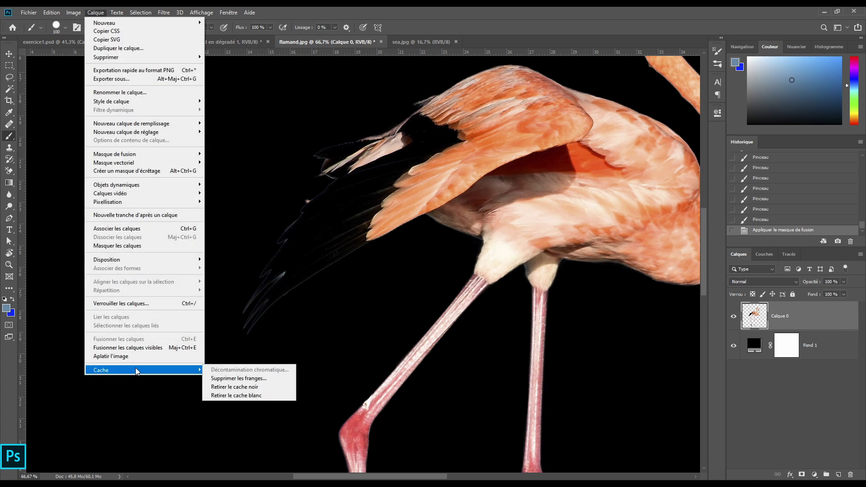
left_click(237, 380)
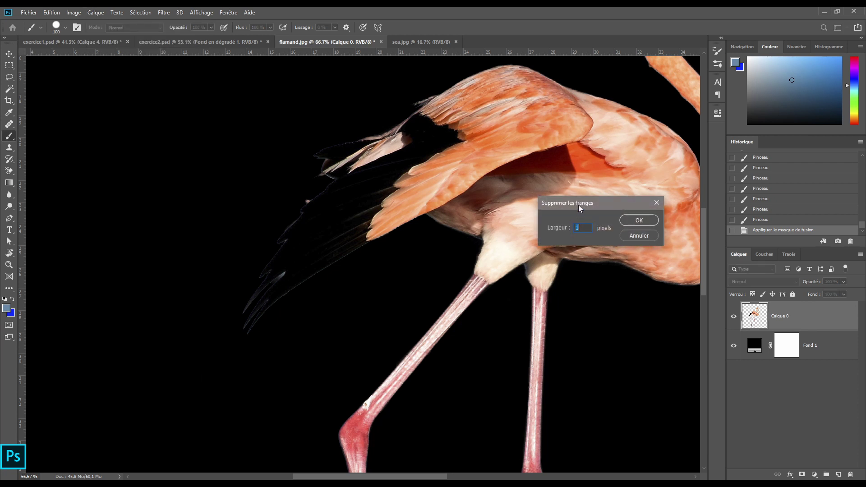
left_click_drag(581, 208, 352, 319)
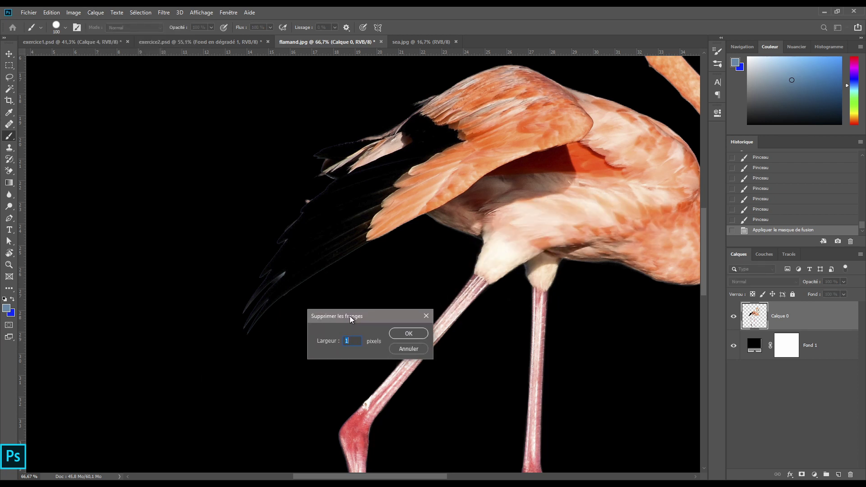
left_click(407, 333)
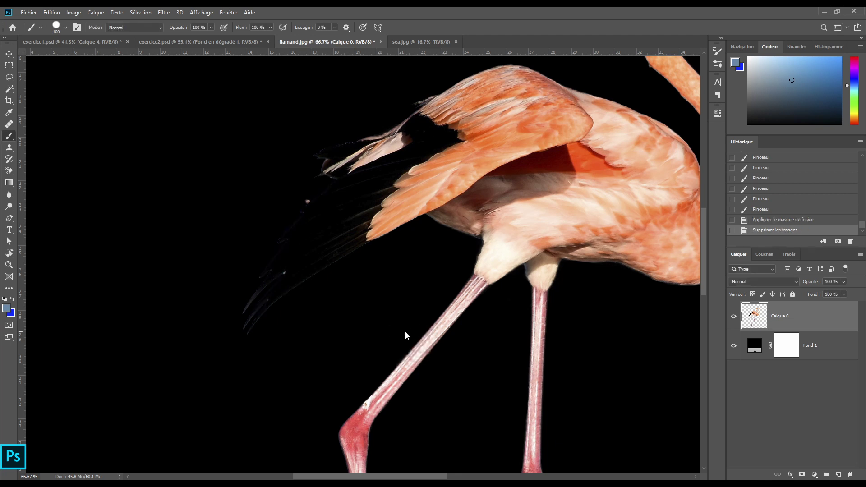
key("r")
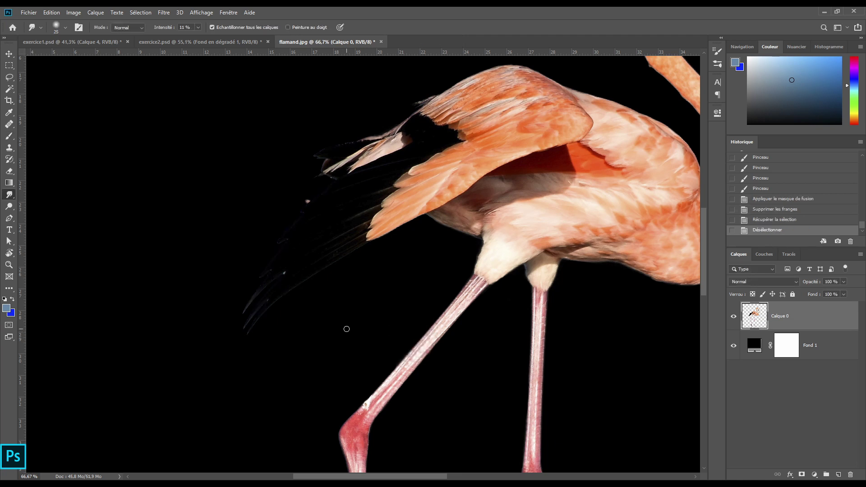
Open lake.jpg from the TUTO_013_ folder
scroll(347, 329, "down", 5)
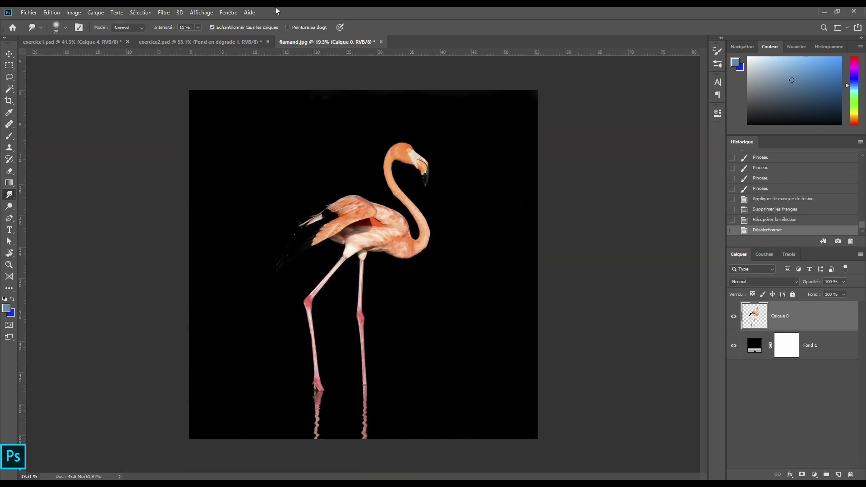
left_click(27, 12)
left_click(33, 32)
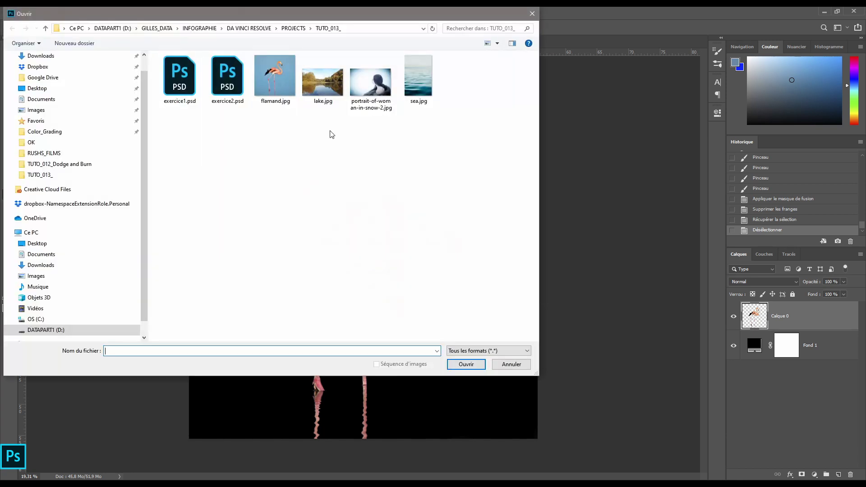
double_click(323, 79)
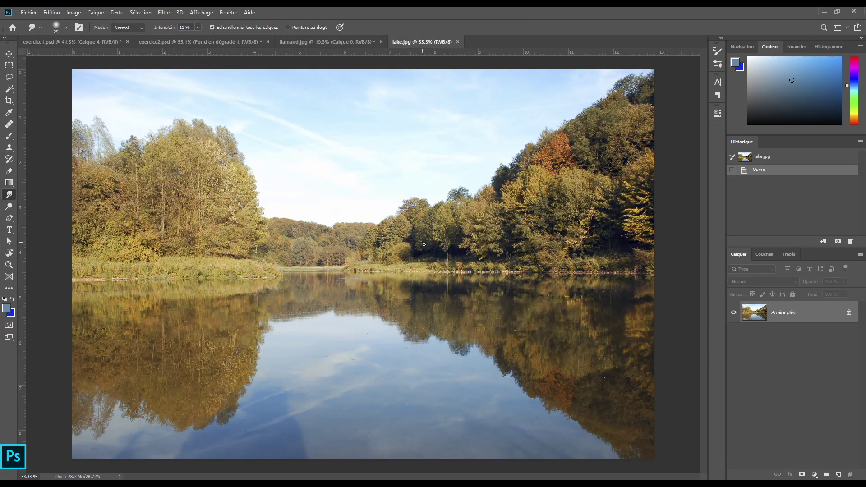
Copy the flamingo layer Calque 0 from flamand.jpg into the lake.jpg document with the Move tool
left_click(332, 43)
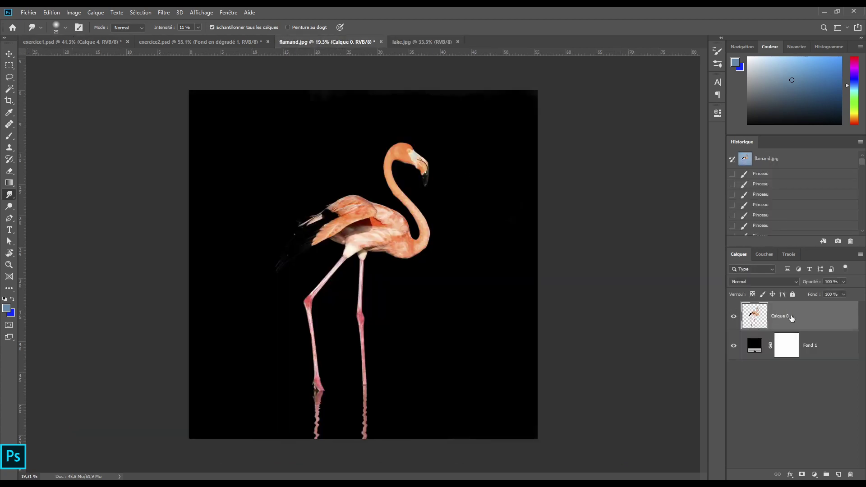
key("v")
left_click_drag(756, 321, 357, 321)
Scale the flamingo layer Calque 1 down proportionally to 38,77 % and place it standing in the water at the lake photo's lower edge
key("ctrl+t")
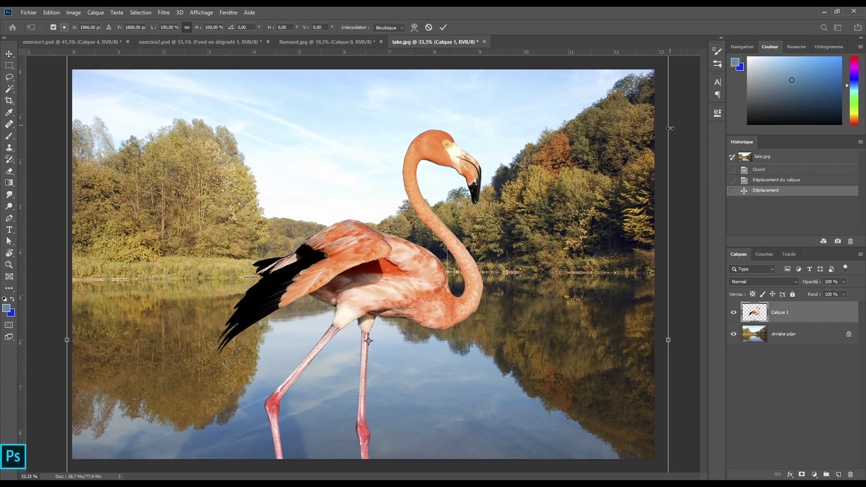
left_click_drag(592, 166, 578, 229)
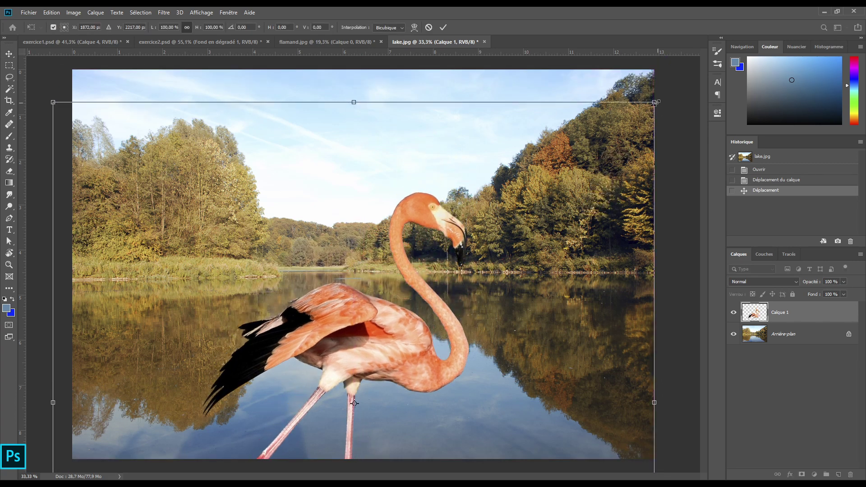
left_click_drag(651, 108, 354, 402)
left_click_drag(301, 423, 507, 170)
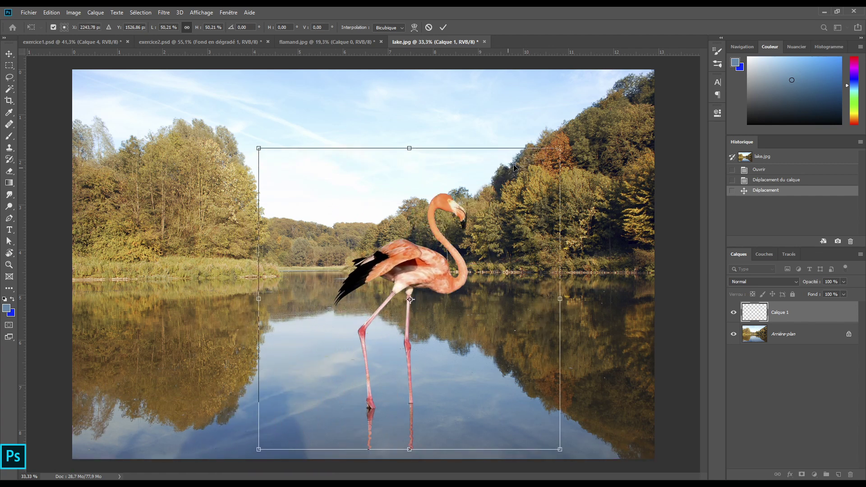
left_click_drag(560, 147, 488, 210)
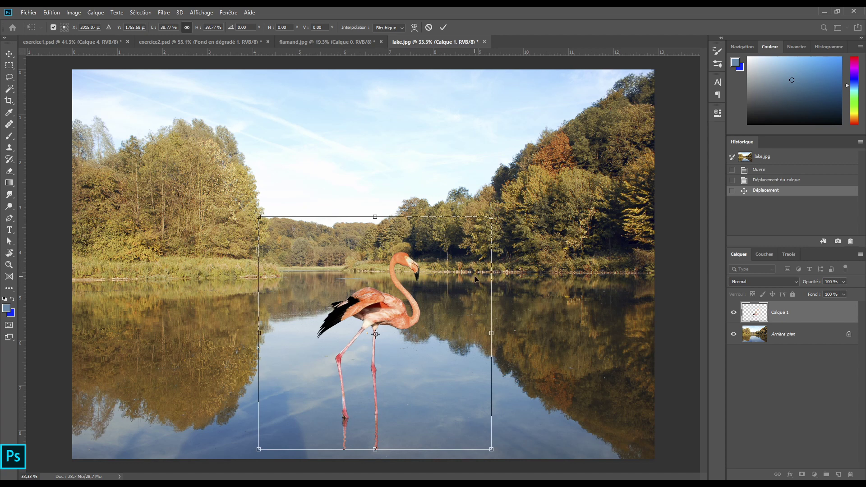
left_click_drag(475, 274, 476, 286)
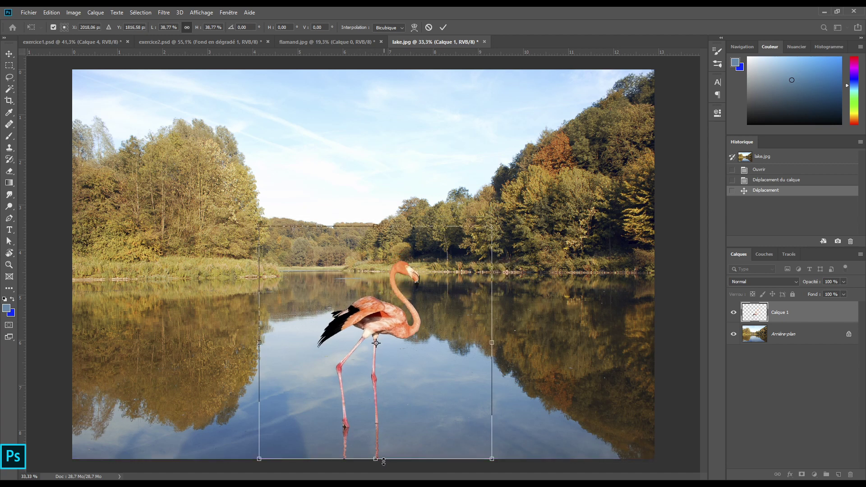
key("Return")
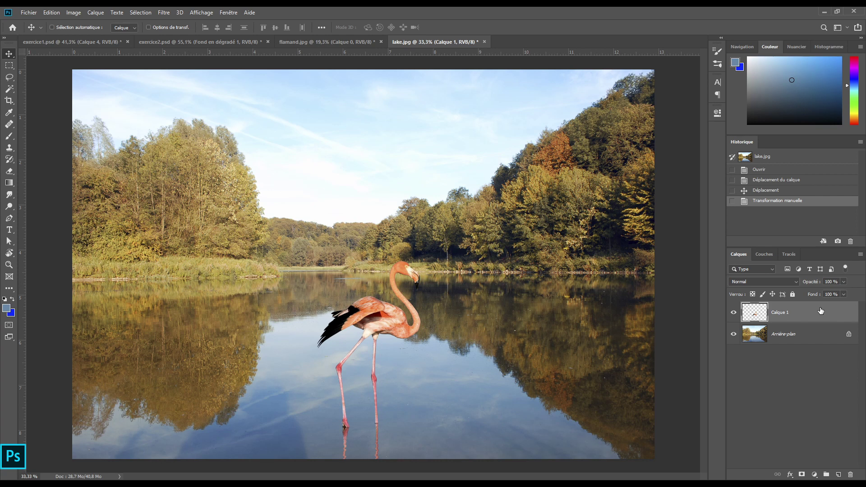
Unlock the Arrière-plan layer as a normal layer and merge the flamingo layer Calque 1 down into it
left_click(811, 332)
left_click(848, 334)
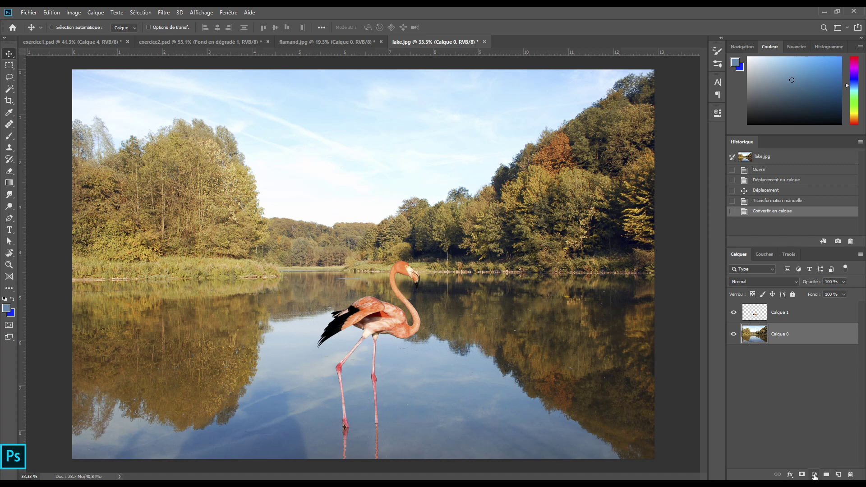
left_click(808, 310)
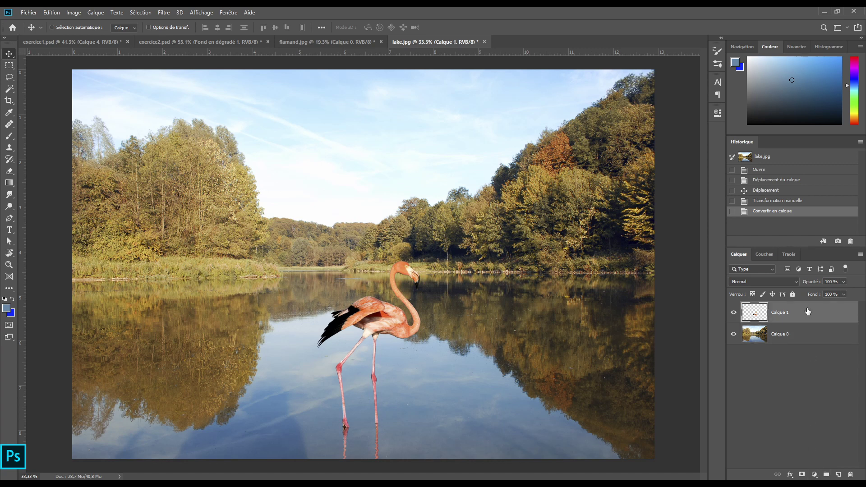
left_click(860, 254)
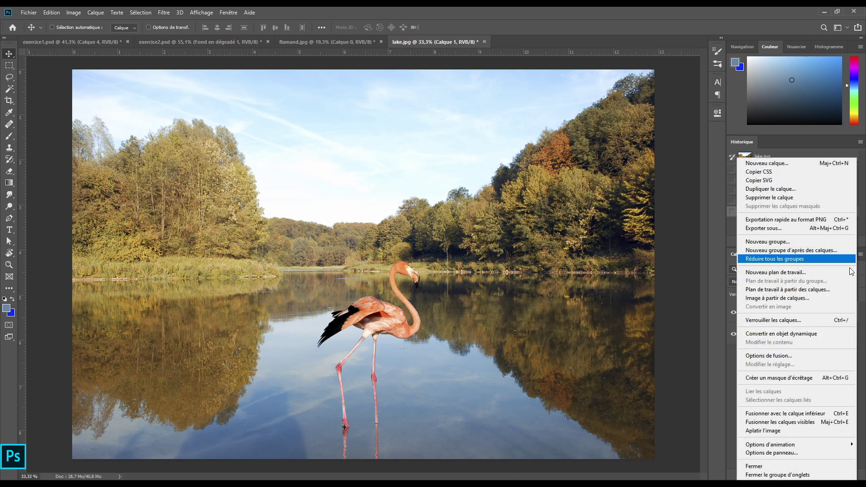
left_click(784, 414)
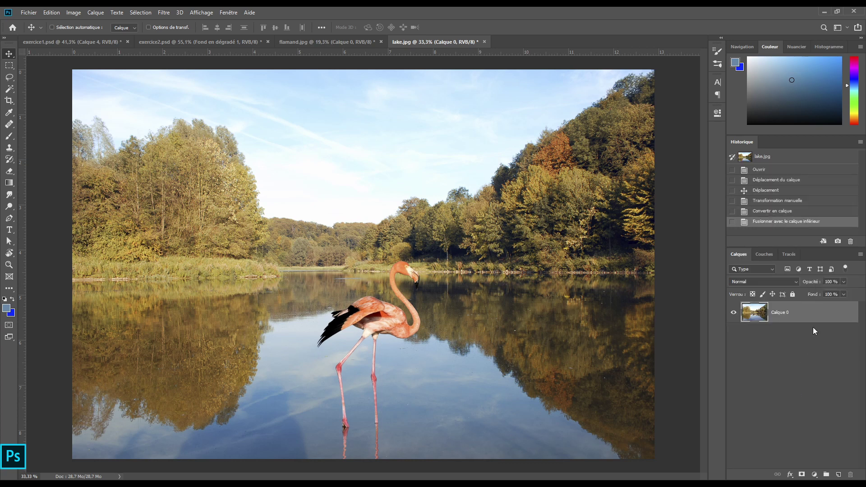
Convert the merged layer Calque 0 into a smart object and open the Camera Raw filter for it
right_click(814, 312)
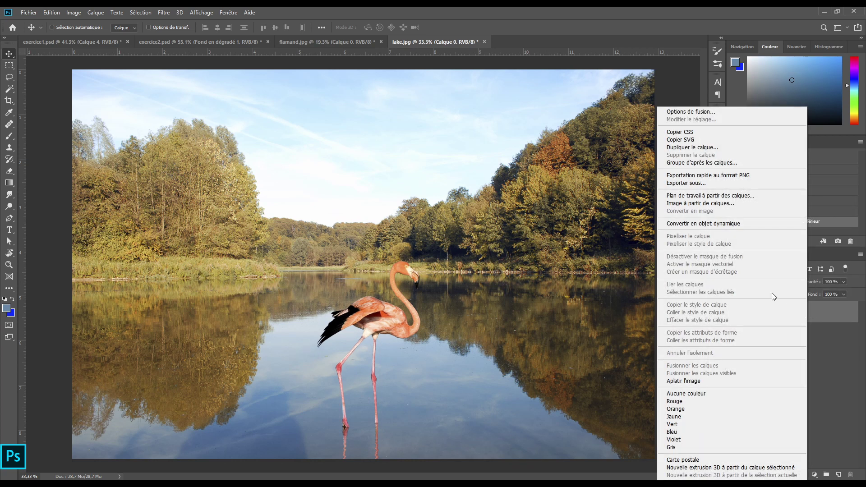
left_click(697, 224)
left_click(164, 13)
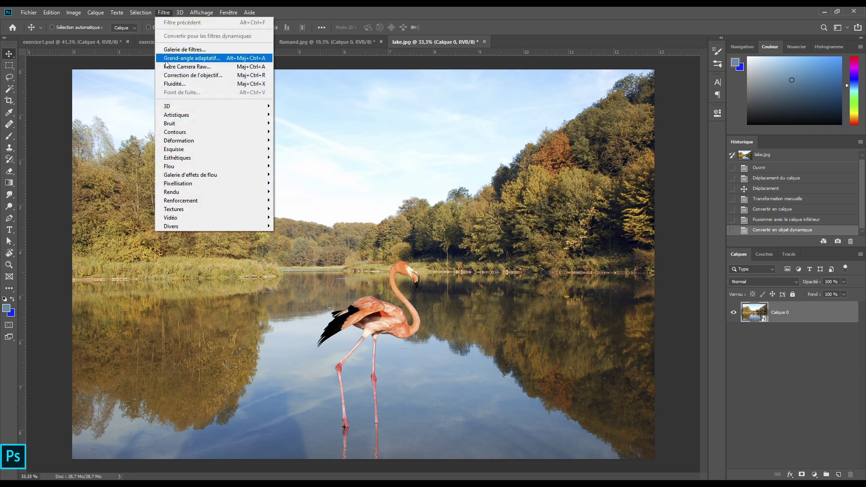
key("Escape")
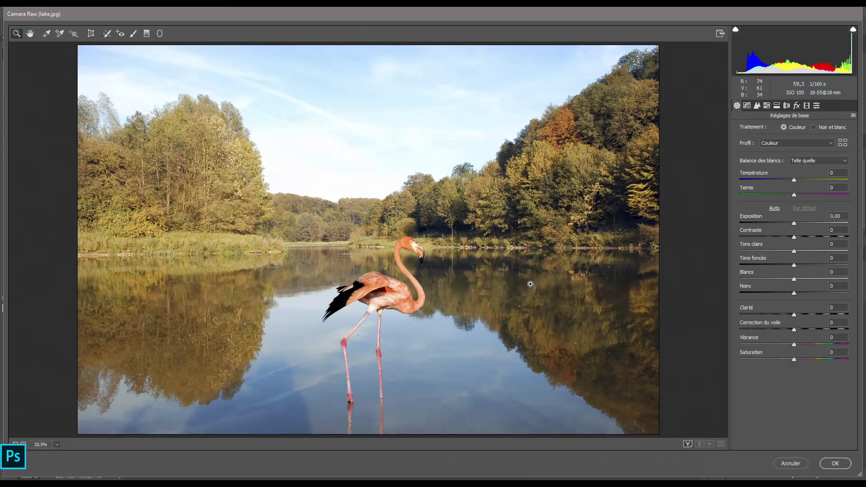
Set the temperature to -2 and shift the hues to Rouges +15, Oranges -10 and Jaunes -38
mouse_move(795, 179)
left_mouse_down()
mouse_move(809, 177)
mouse_move(795, 180)
left_mouse_up()
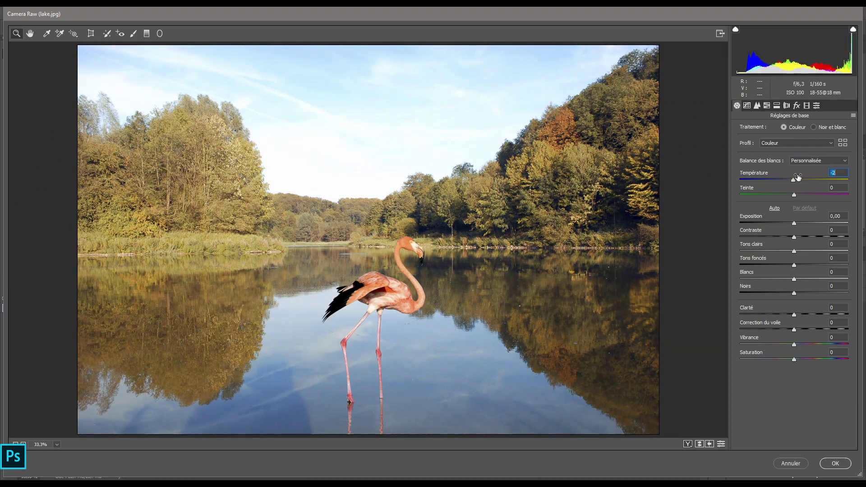
left_click(766, 105)
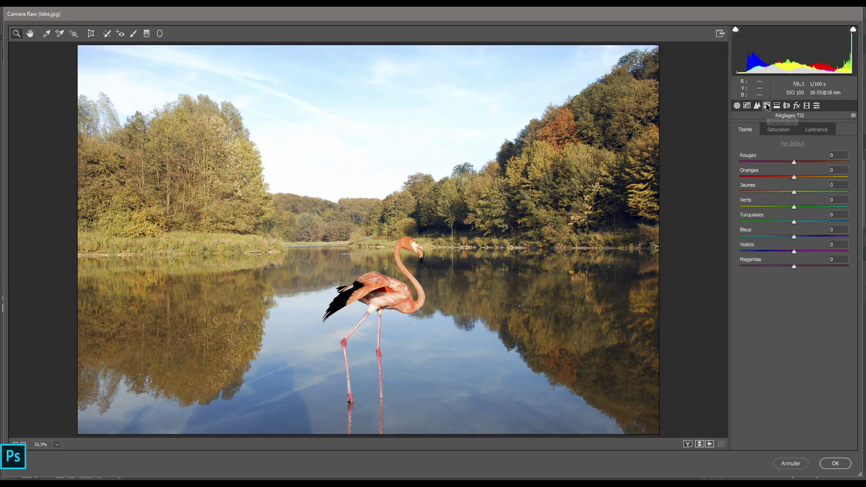
left_click_drag(784, 163, 775, 194)
left_click(795, 178)
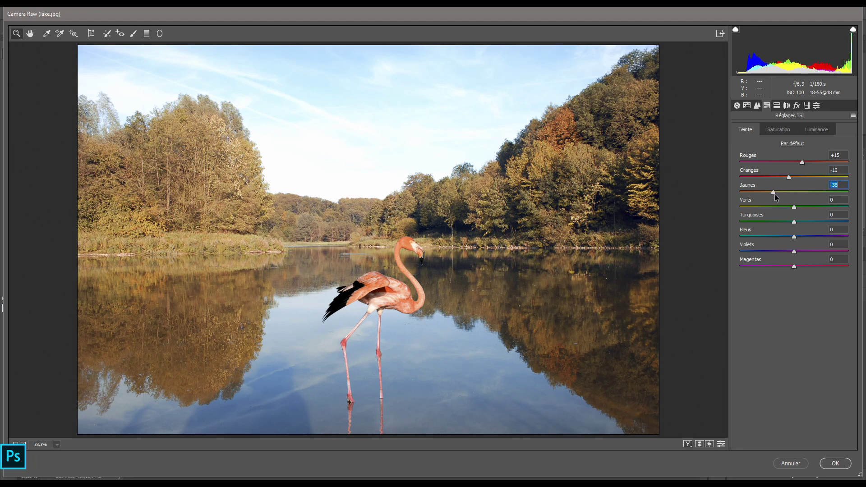
Set the basic adjustments to Température +4, Contraste +50, Tons foncés -15 and Correction du voile +1
left_click(738, 106)
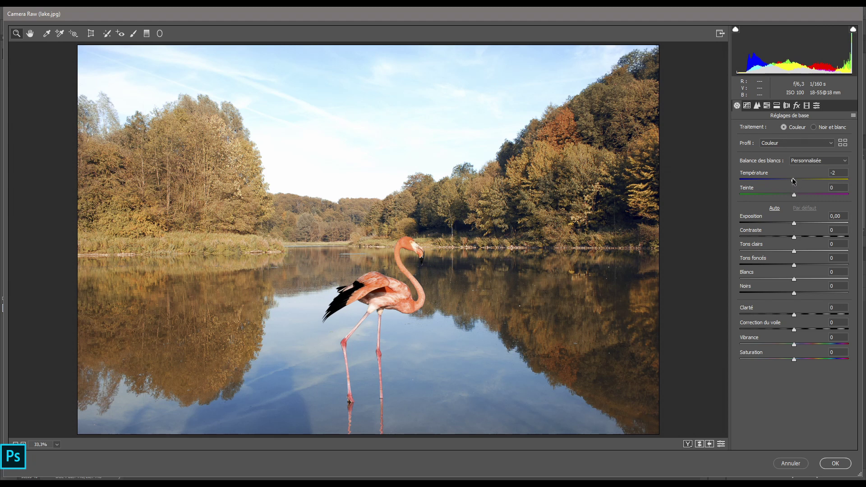
left_click_drag(793, 180, 797, 183)
left_click_drag(794, 239, 821, 237)
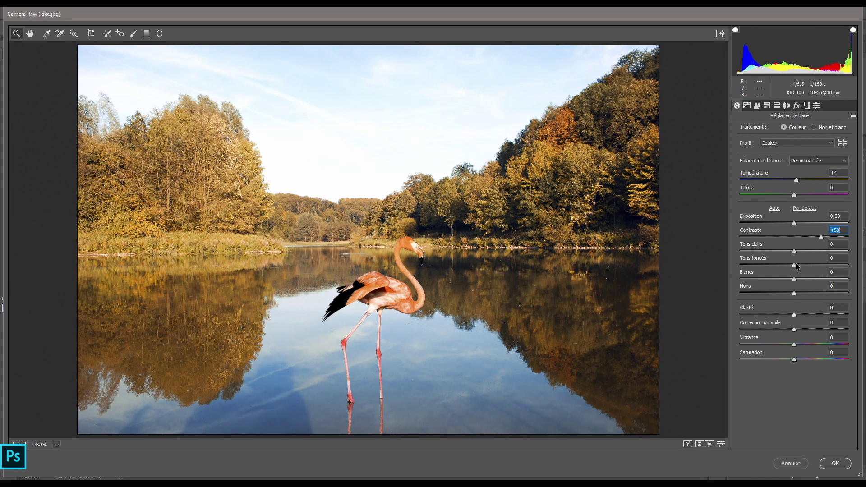
left_click_drag(796, 266, 787, 264)
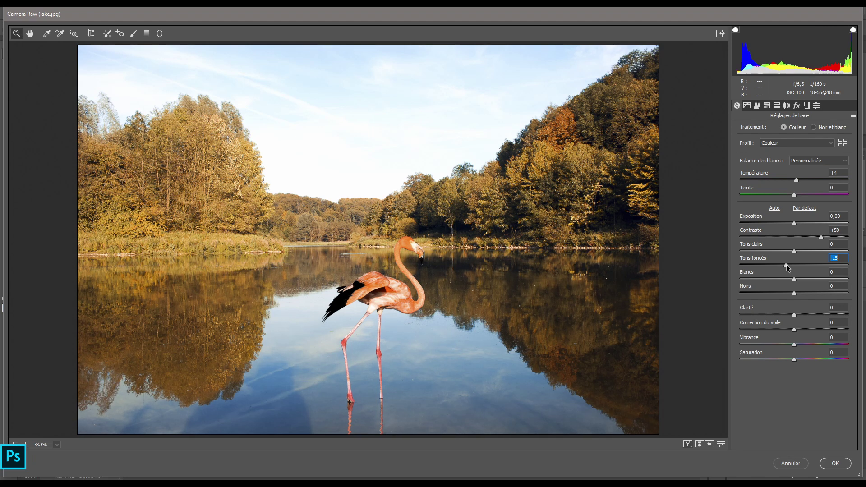
left_click_drag(794, 330, 795, 330)
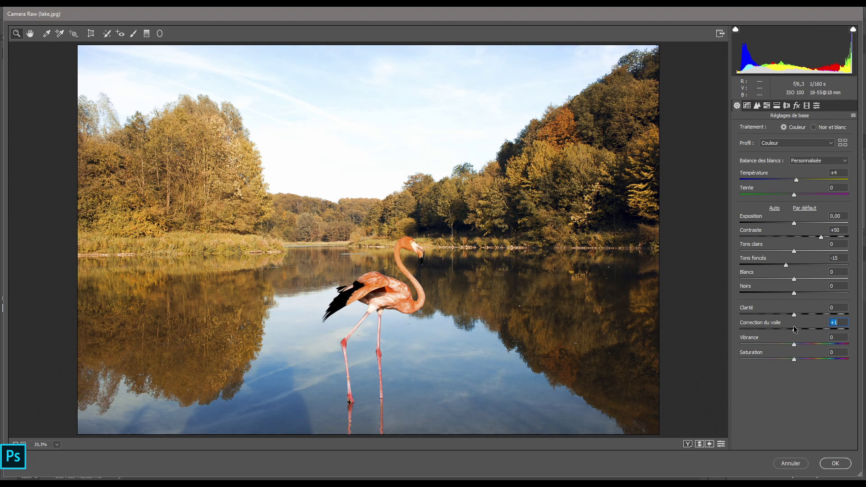
Add a post-crop vignette with a Niveau of -31 and apply the Camera Raw filter
left_click(796, 105)
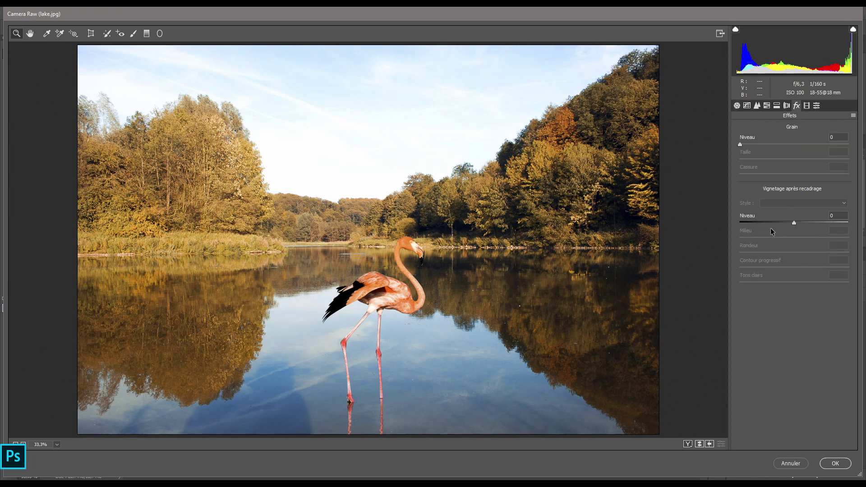
left_click_drag(794, 223, 778, 223)
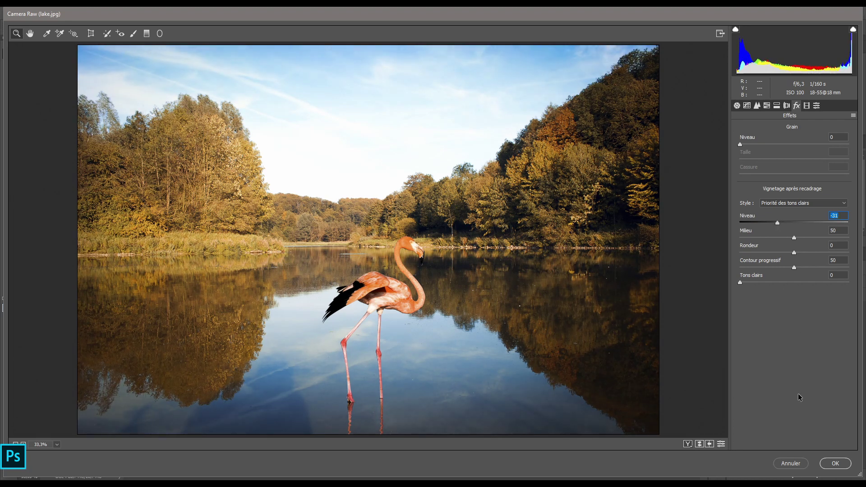
left_click(835, 465)
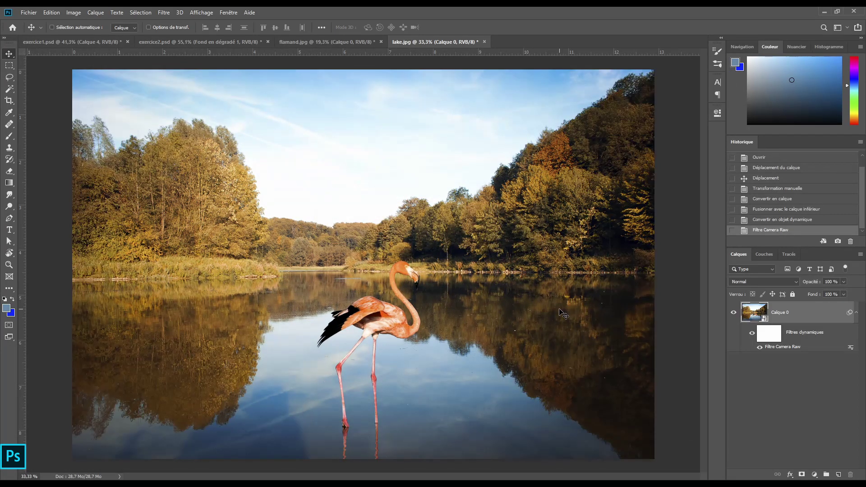